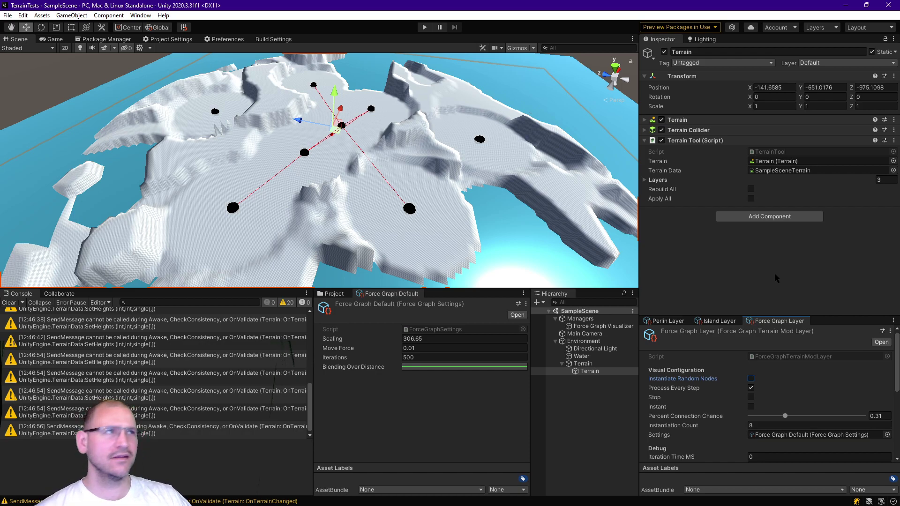
- Respawn the force graph's random nodes twice so the terrain regenerates around new layouts
left_click(750, 379)
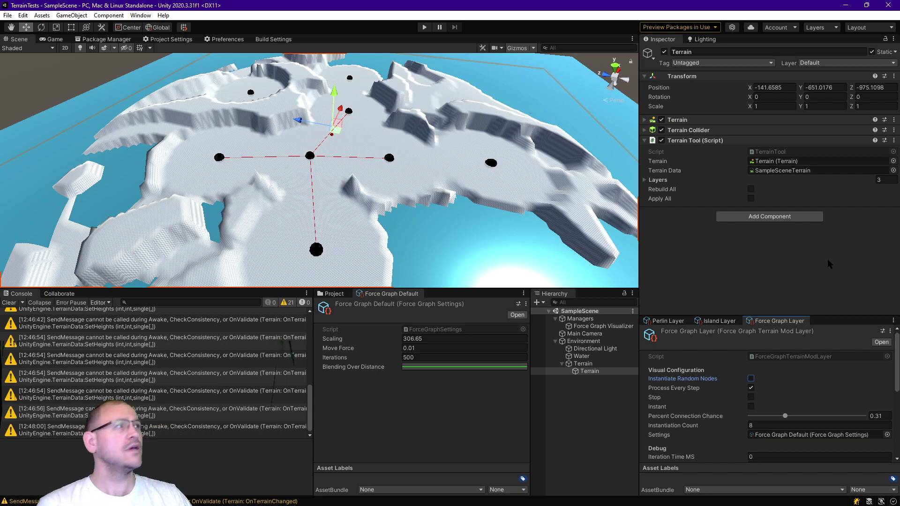
left_click(751, 378)
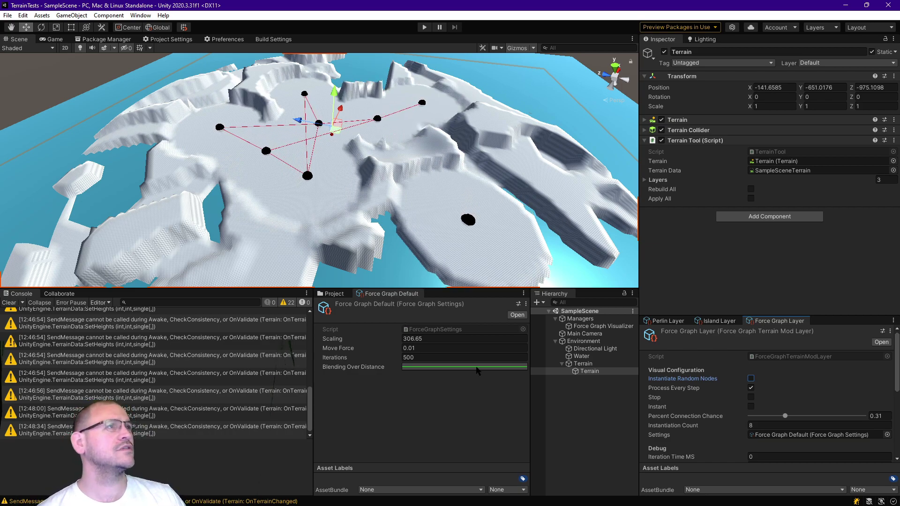
- Uncomment the strength calculation on line 121 and the MeshStrength += appliedStrength line 125
key("alt+Tab")
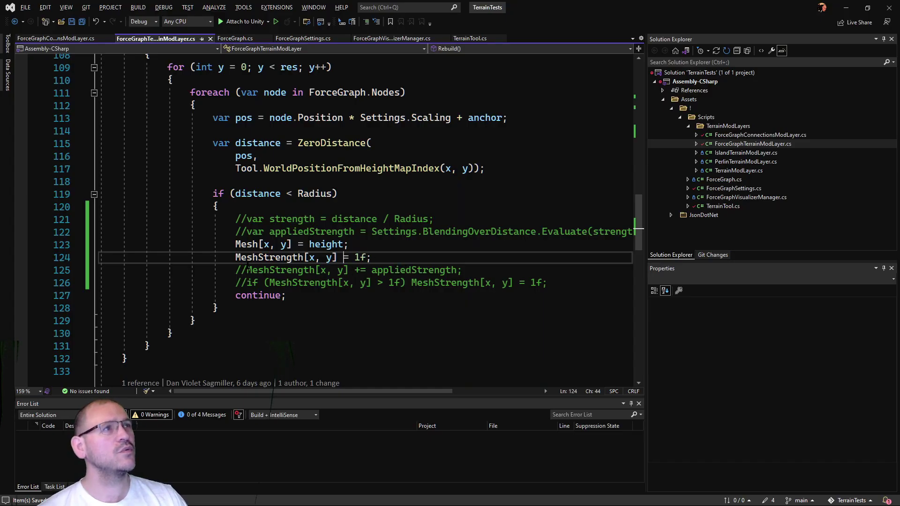
left_click(249, 219)
key("ctrl+k")
key("ctrl+u")
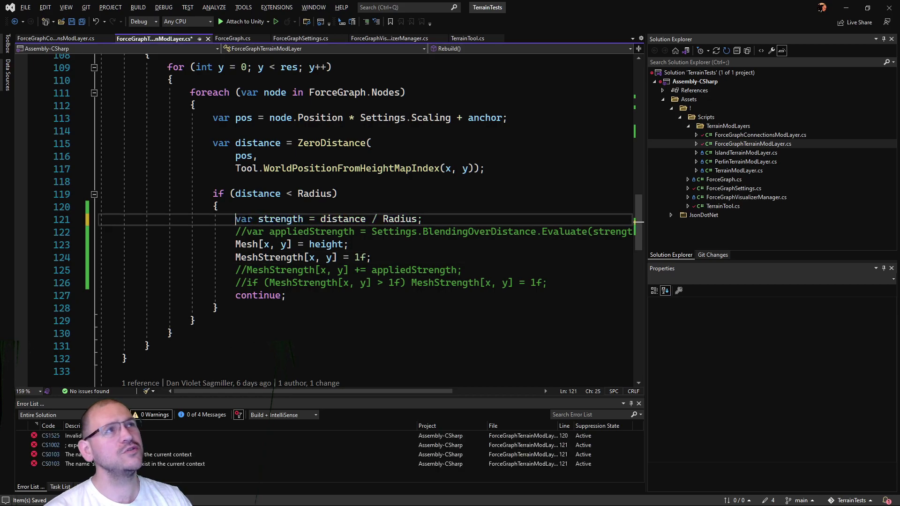
left_click(247, 270)
key("ctrl+k")
key("ctrl+u")
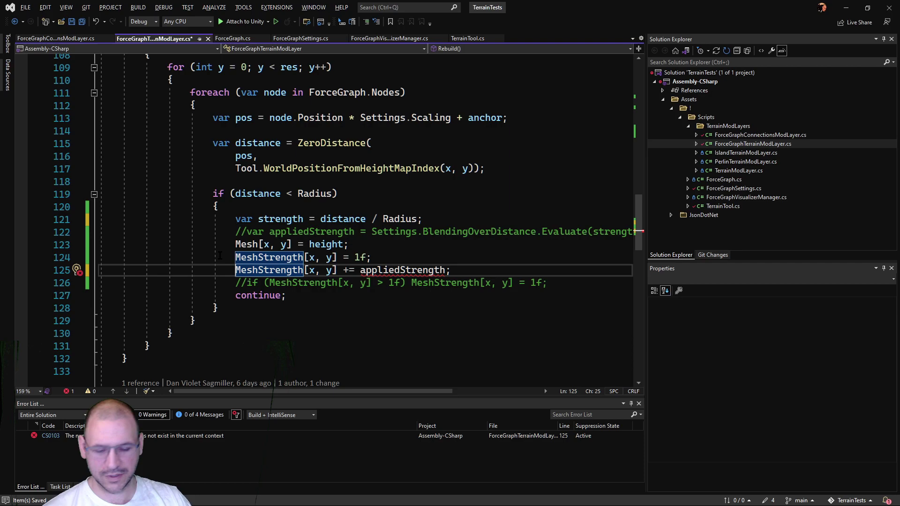
- Comment out MeshStrength = 1f, uncomment the BlendingOverDistance evaluation on line 122, and save
left_click(236, 257)
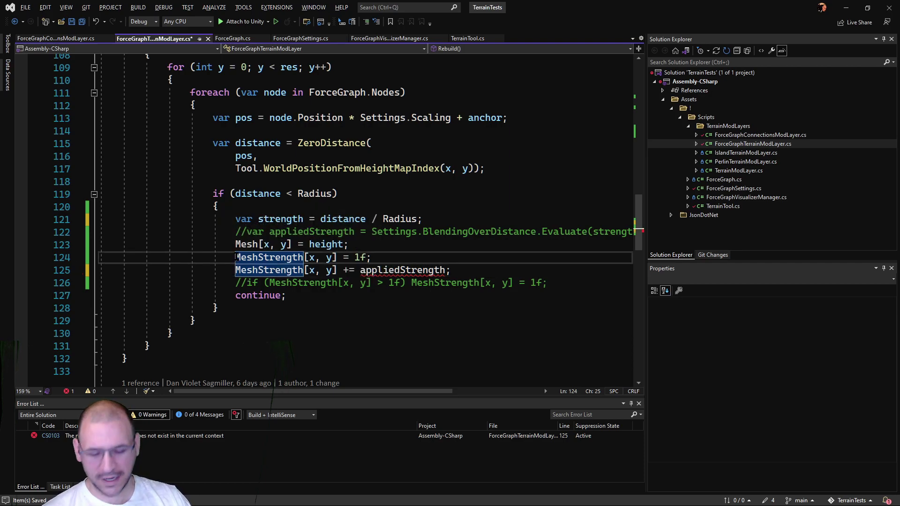
key("ctrl+k")
key("ctrl+c")
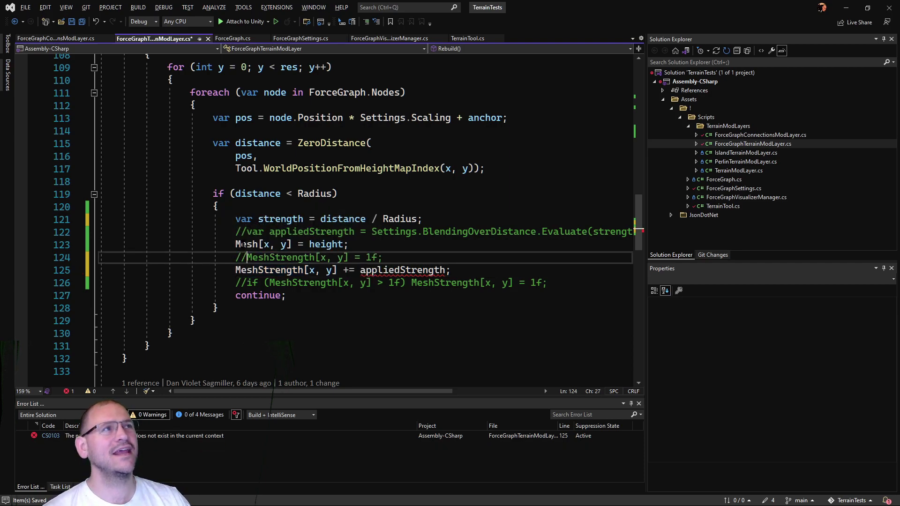
left_click(247, 231)
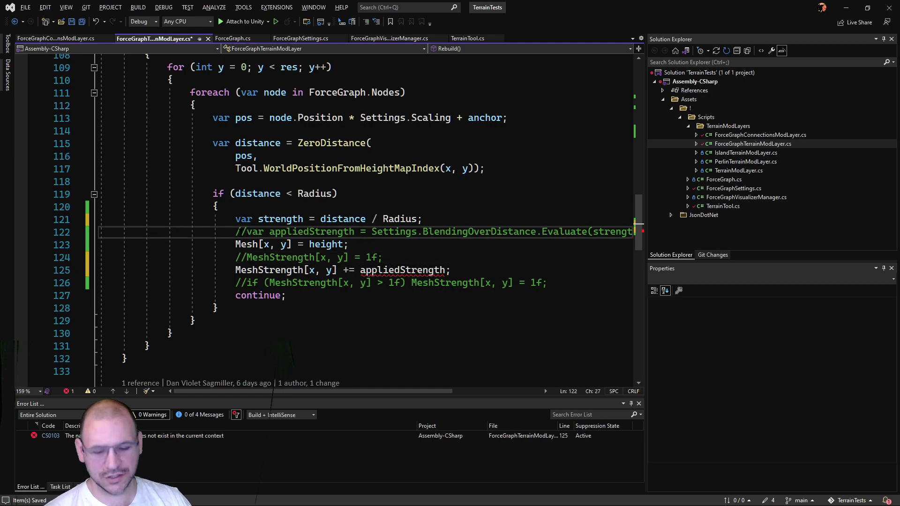
key("ctrl+k")
key("ctrl+u")
left_click(425, 258)
key("ctrl+s")
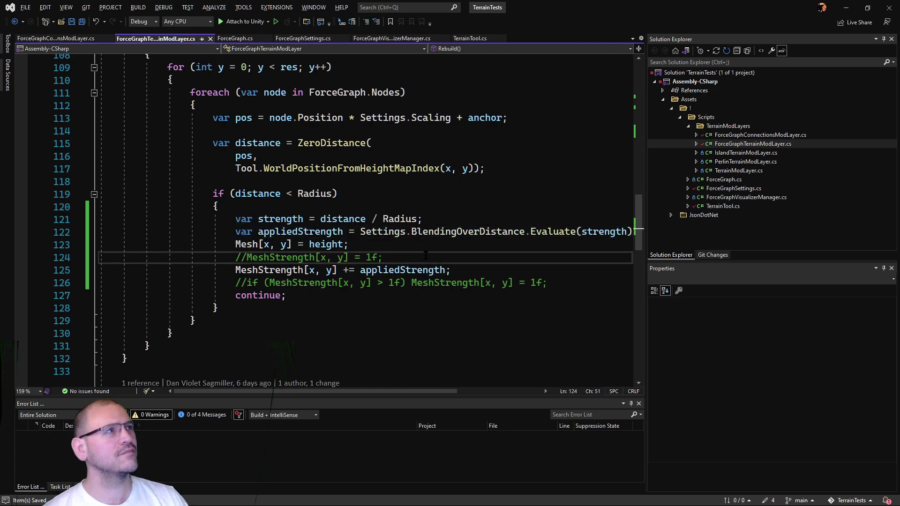
- Change += to = on line 125 so MeshStrength takes appliedStrength, save, and return to Unity
left_click(348, 270)
key("BackSpace")
left_click(397, 260)
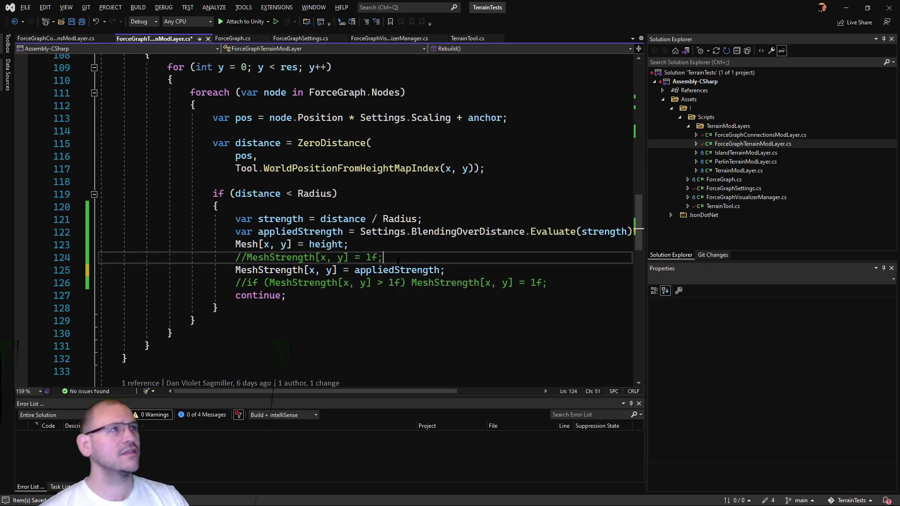
key("ctrl+s")
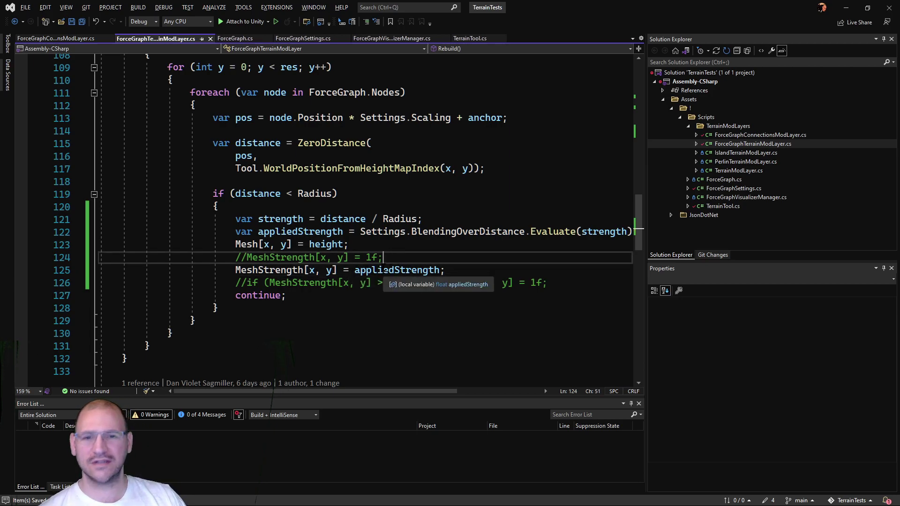
key("alt+Tab")
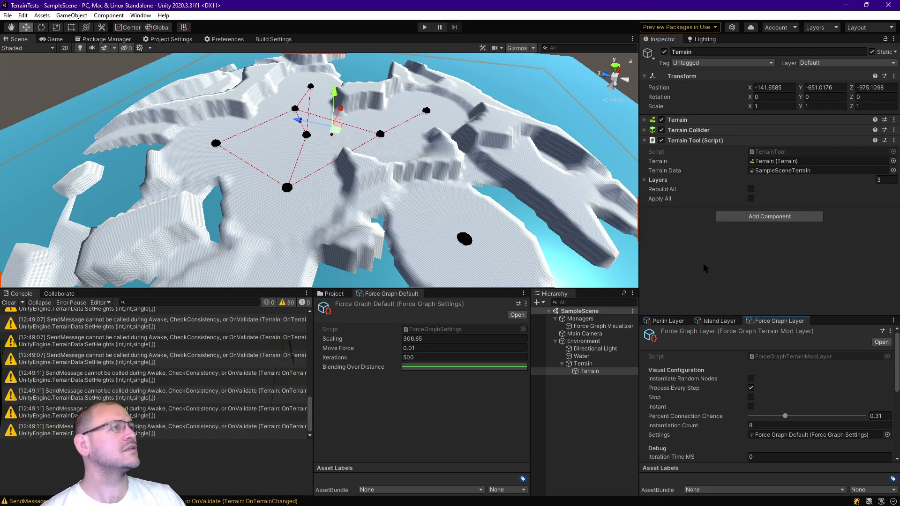
- Respawn nodes, apply a steeply falling preset to the Blending Over Distance curve, and respawn again
left_click(751, 379)
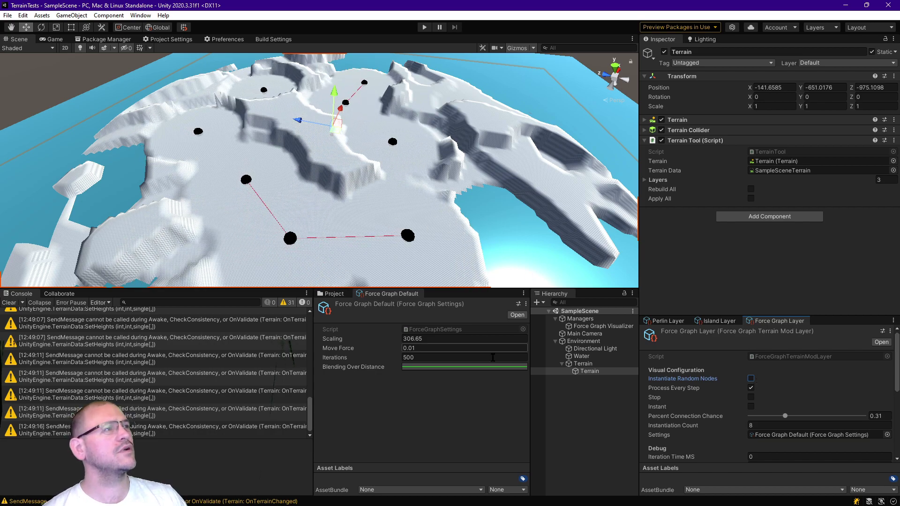
key("alt+Tab")
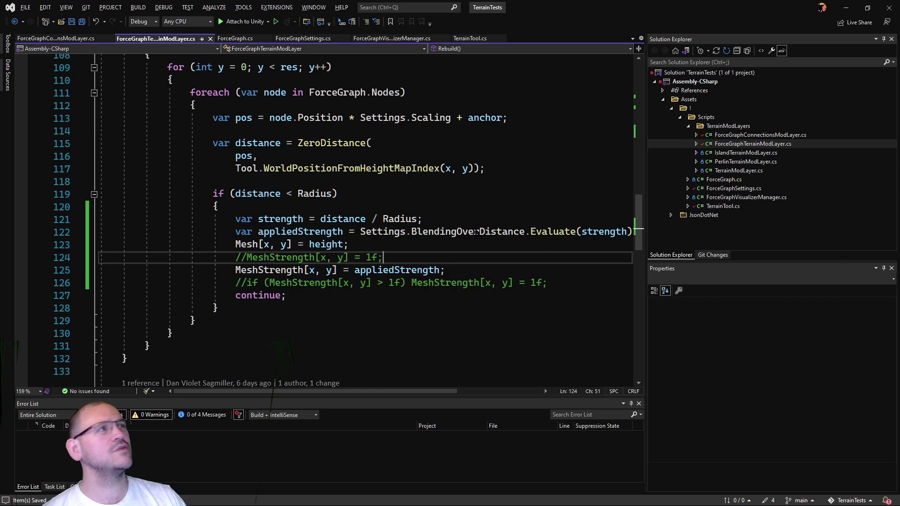
key("alt+Tab")
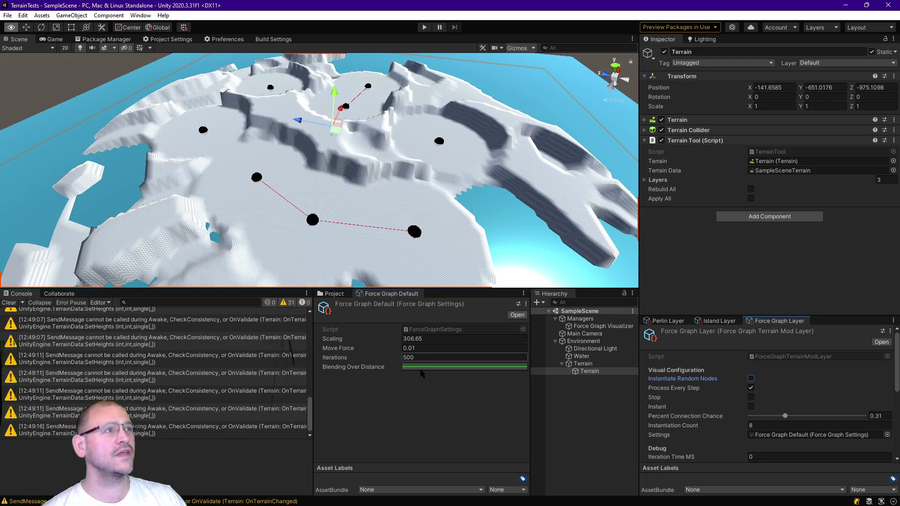
left_click(425, 368)
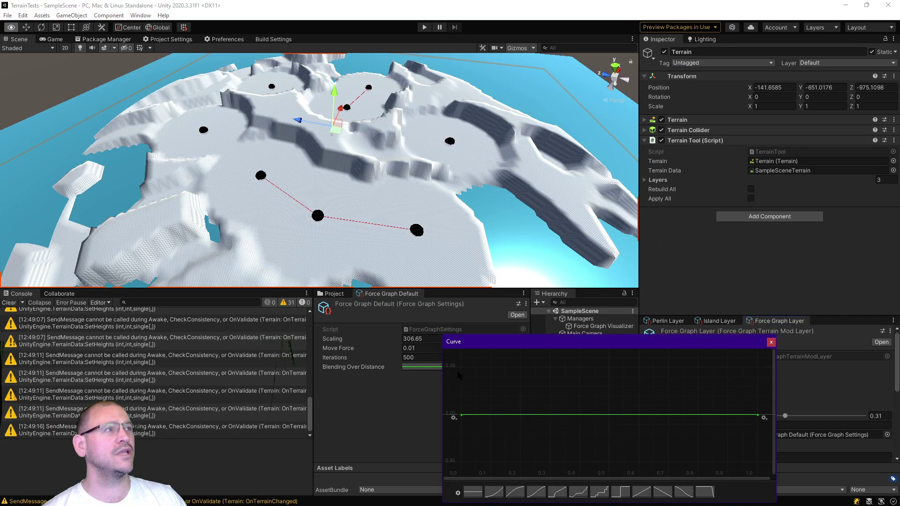
left_click(684, 492)
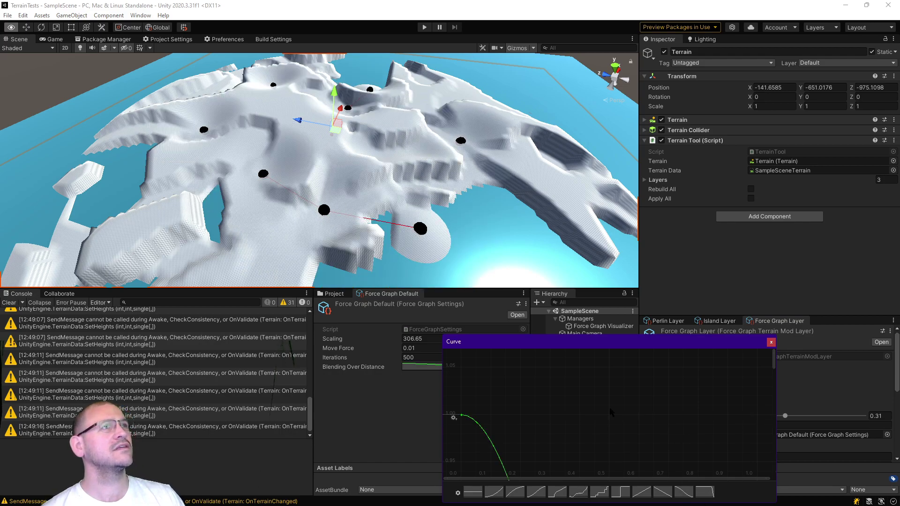
left_click(773, 253)
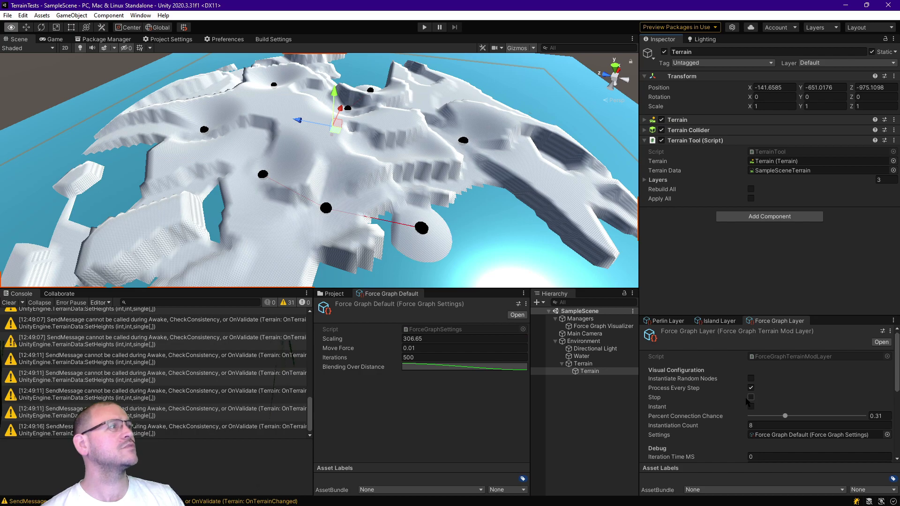
left_click(751, 379)
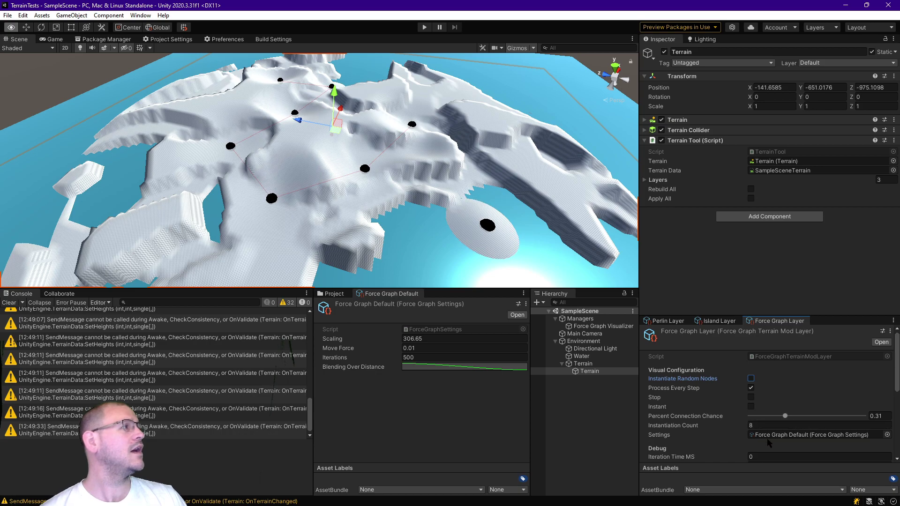
- Make the curve flat then drop sharply, rebuild all, respawn, stop the simulation, and inspect plateaus
left_click(464, 367)
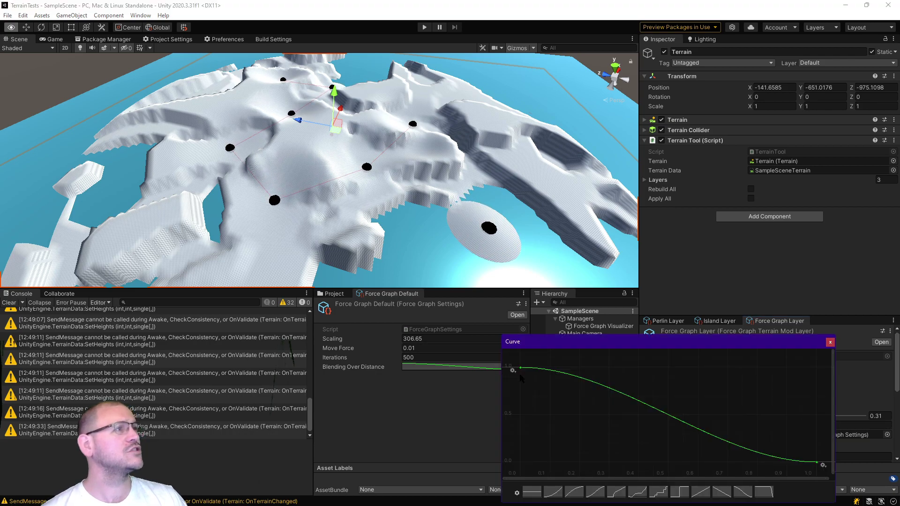
left_click(764, 492)
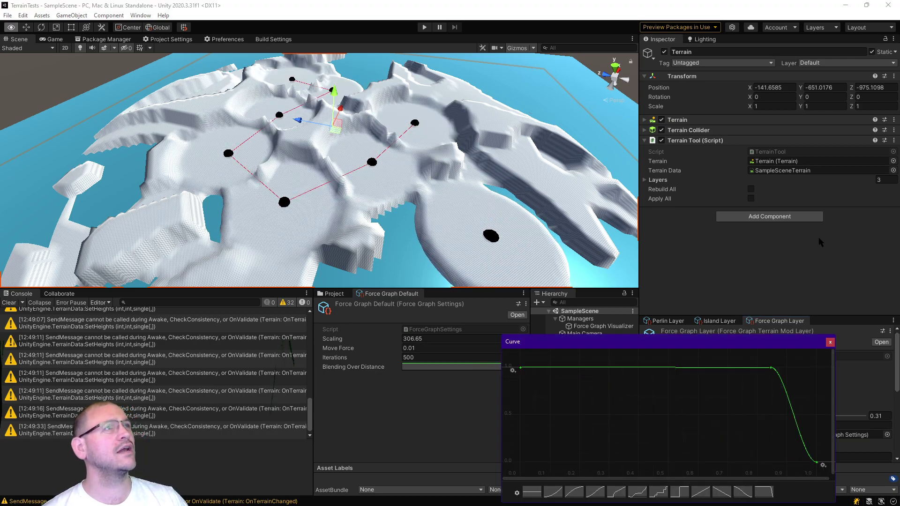
left_click(751, 188)
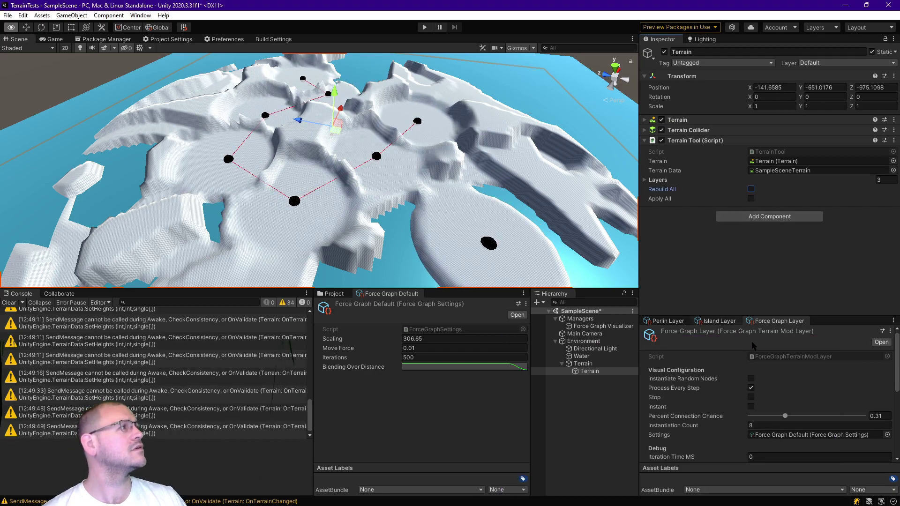
left_click(751, 379)
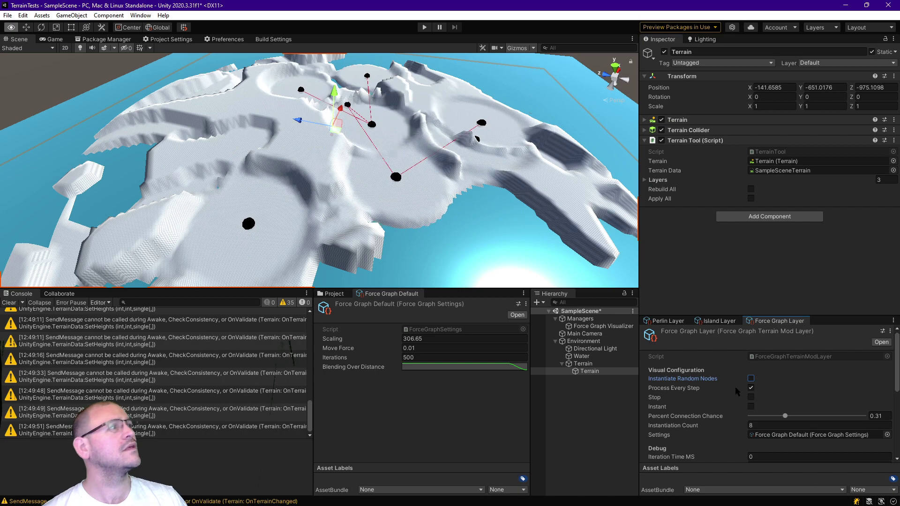
left_click(751, 397)
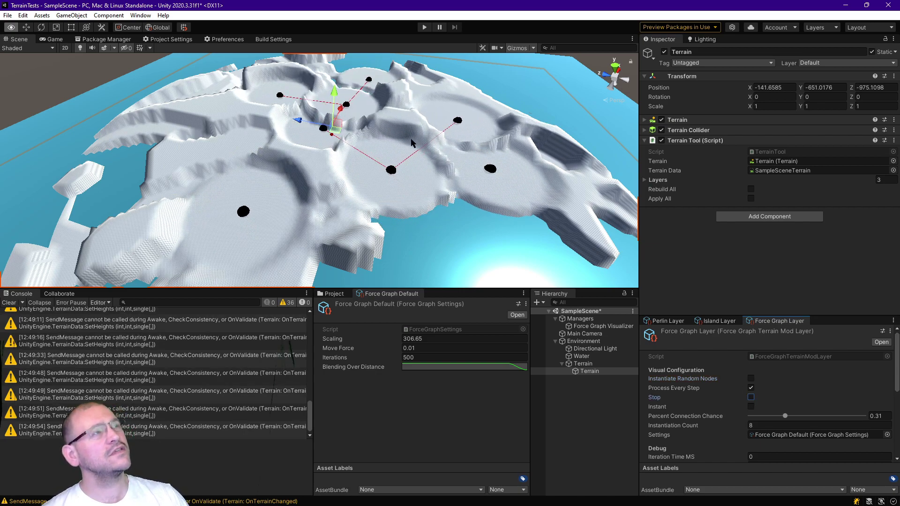
right_click_drag(412, 143, 299, 148)
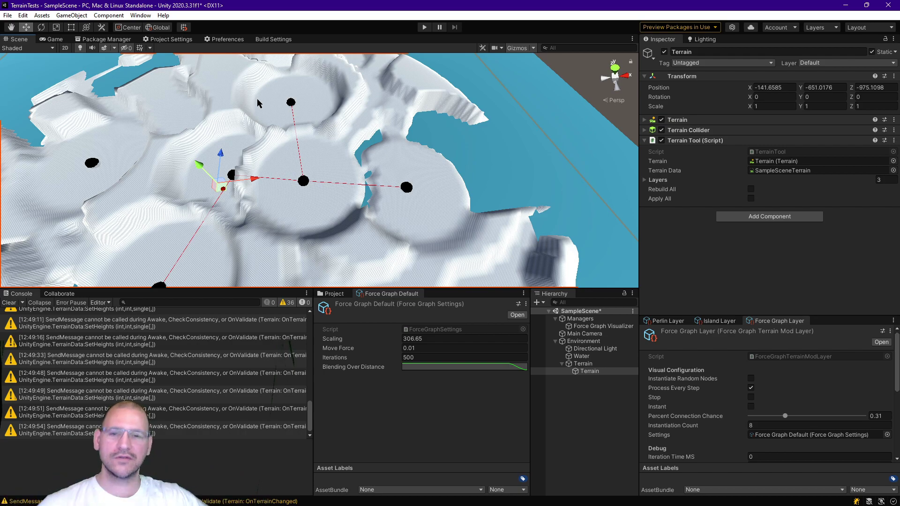
- Review the blending code, highlighting appliedStrength, the line 121 calculation, and the ForceGraph.Nodes loop
key("alt+Tab")
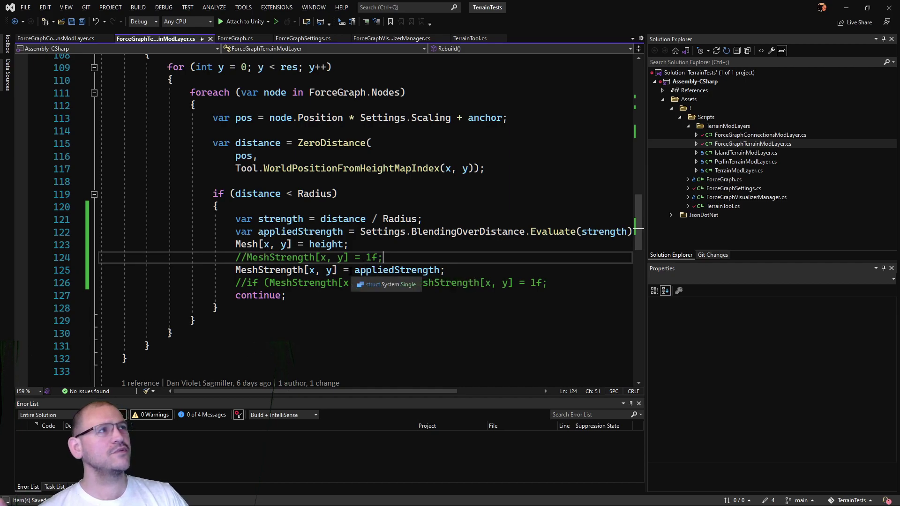
double_click(374, 270)
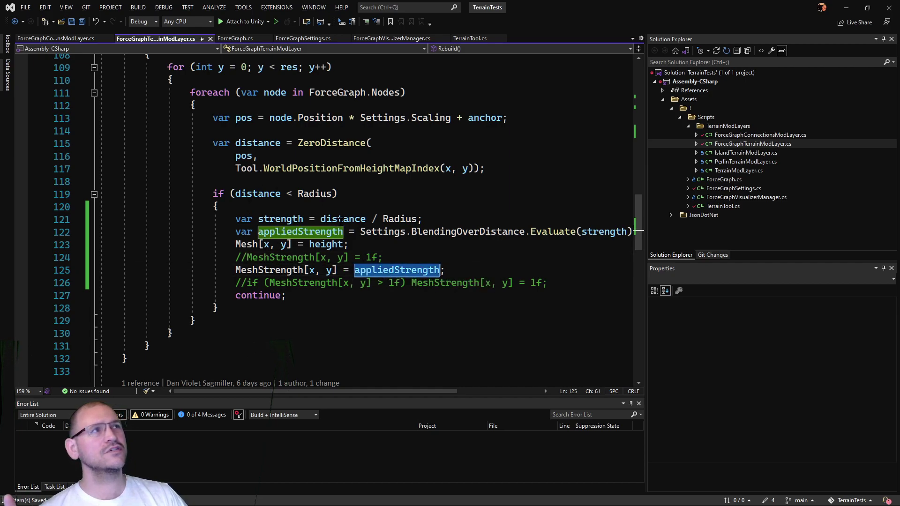
left_click_drag(236, 219, 400, 219)
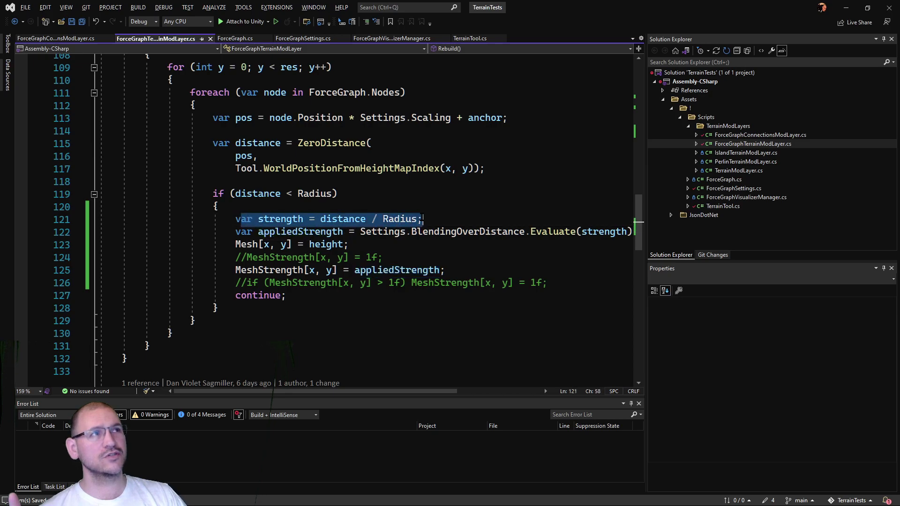
left_click_drag(383, 257, 226, 257)
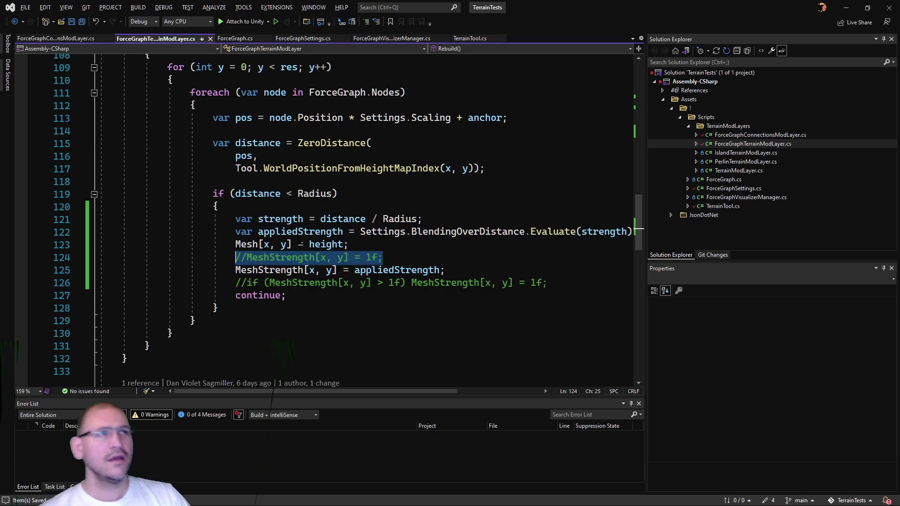
left_click(370, 244)
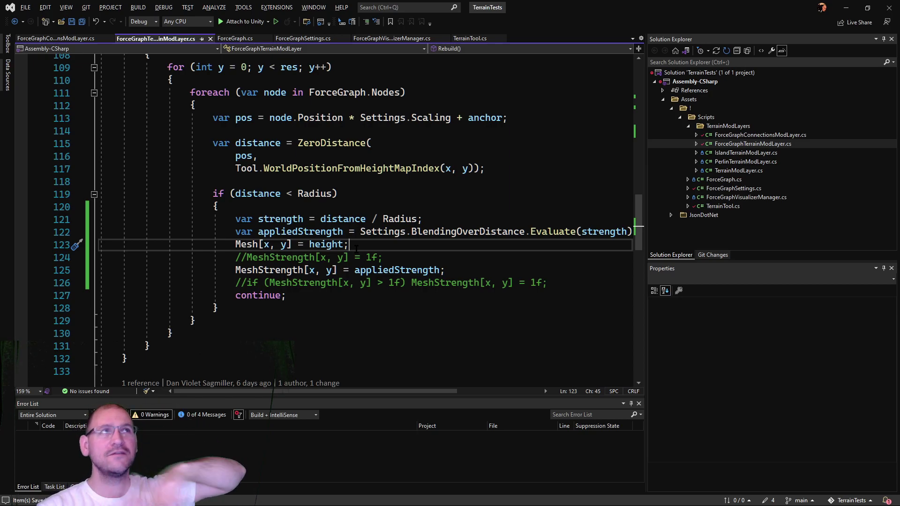
left_click_drag(264, 93, 399, 92)
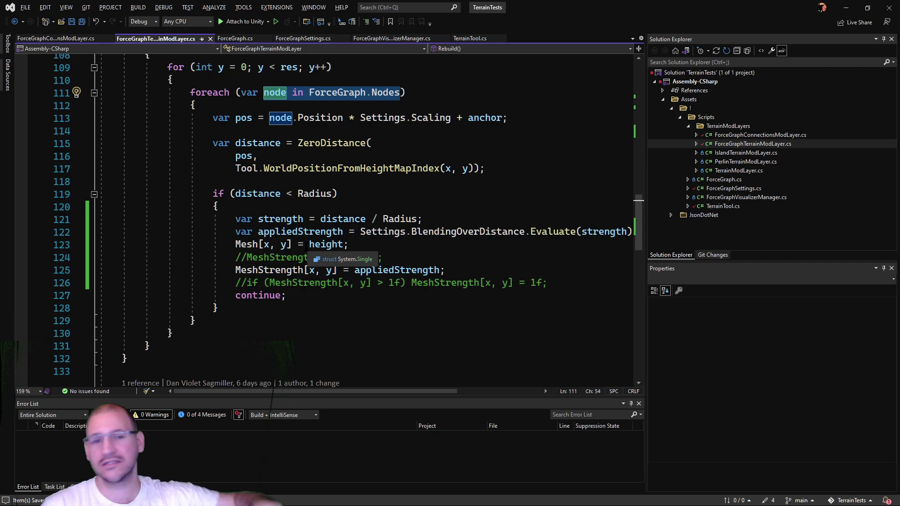
- Change line 125 to MeshStrength += appliedStrength, save the script, and return to Unity
left_click(346, 270)
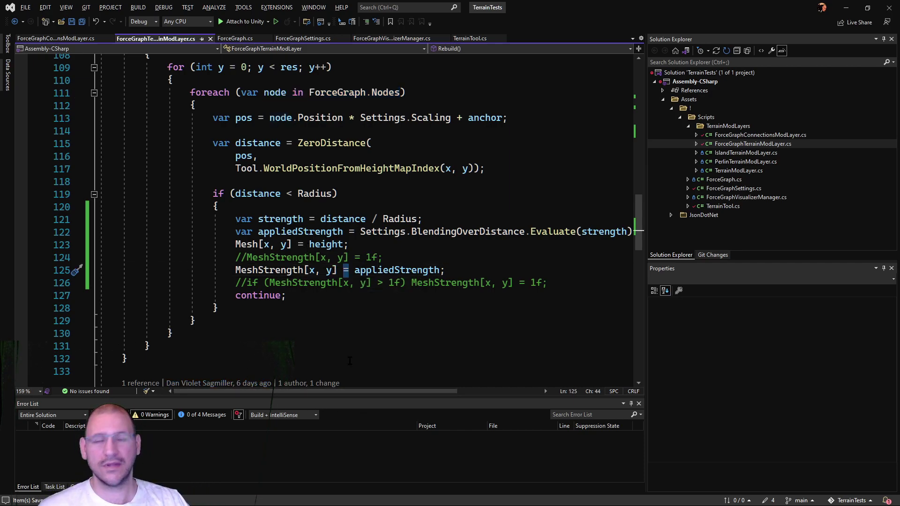
left_click(344, 270)
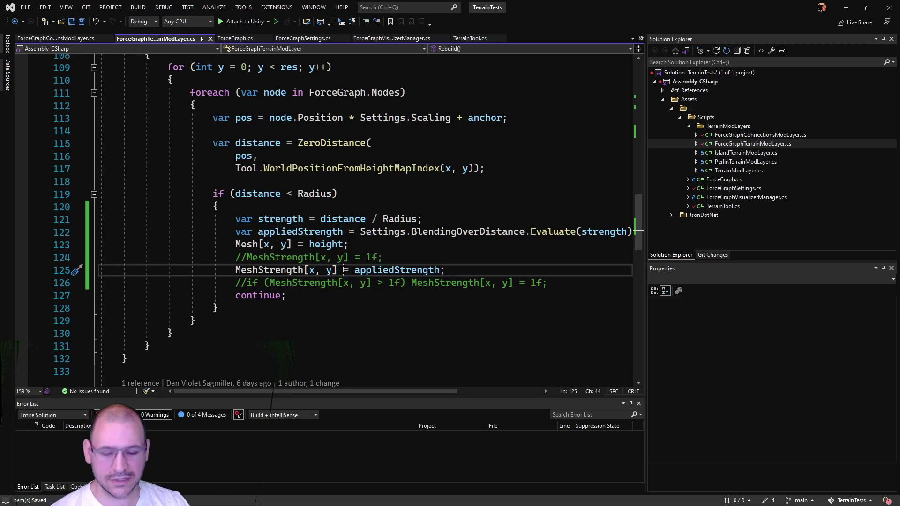
type("+")
key("ctrl+s")
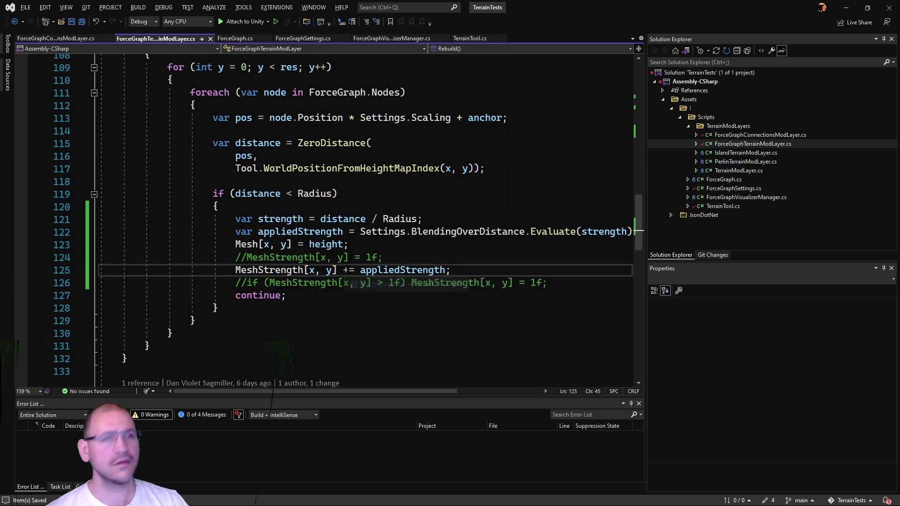
left_click(444, 258)
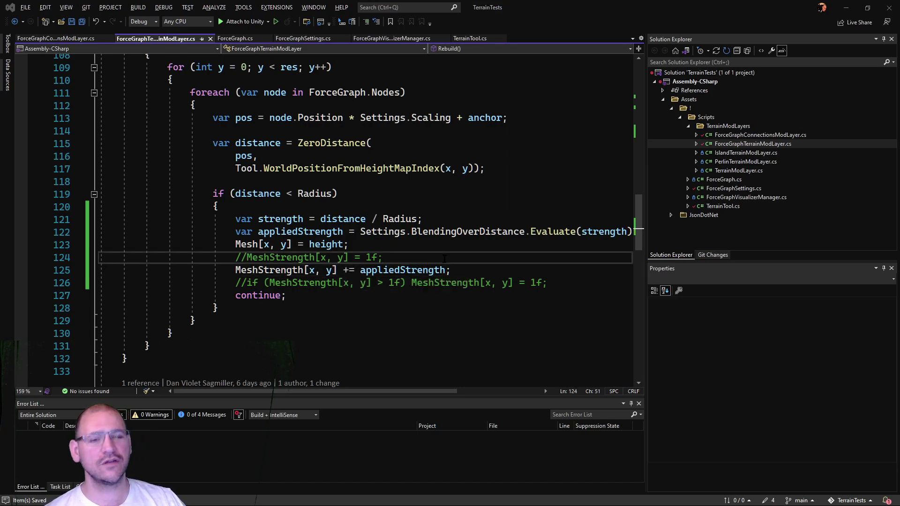
key("alt+Tab")
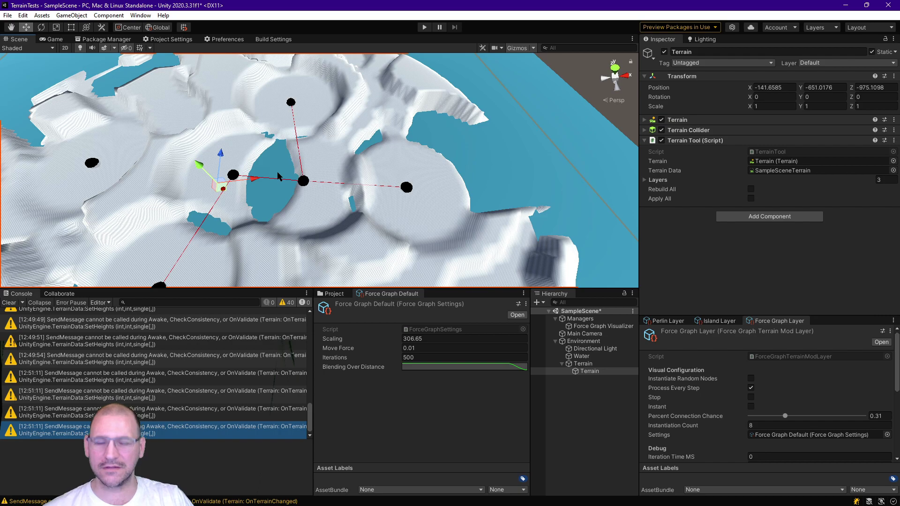
- Respawn the random nodes to check the accumulated blending, then return to Visual Studio
left_click(751, 378)
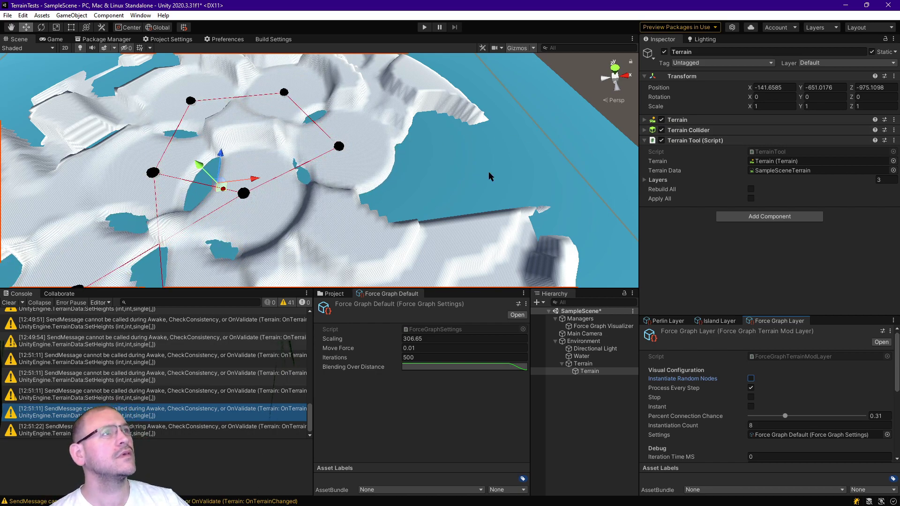
key("alt+Tab")
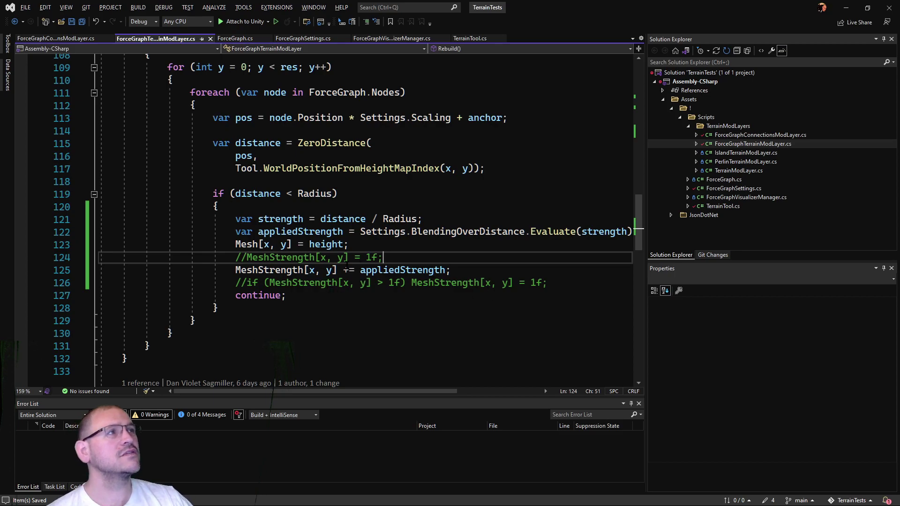
- Delete the commented-out MeshStrength = 1f line 124
left_click_drag(423, 261, 392, 249)
key("Right")
key("Delete")
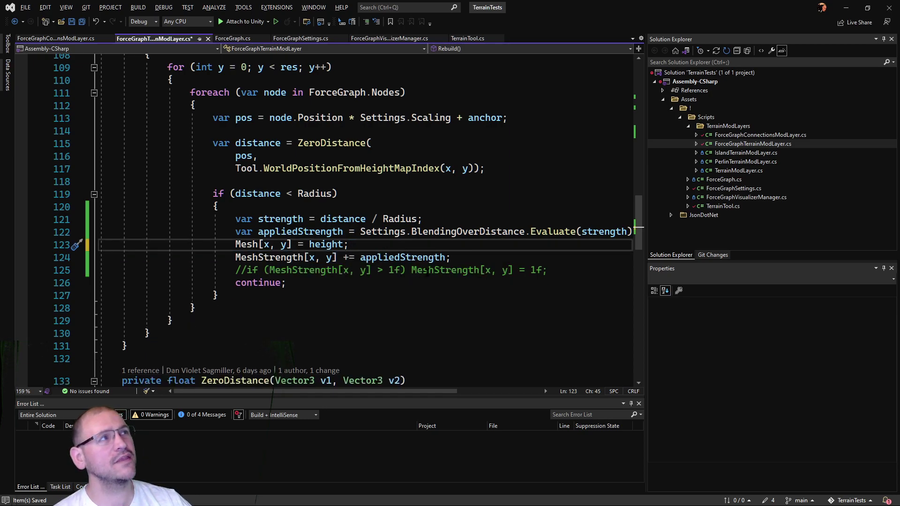
- Uncomment the if (MeshStrength[x, y] > 1f) clamp line, save, and return to Unity
left_click_drag(546, 271, 520, 270)
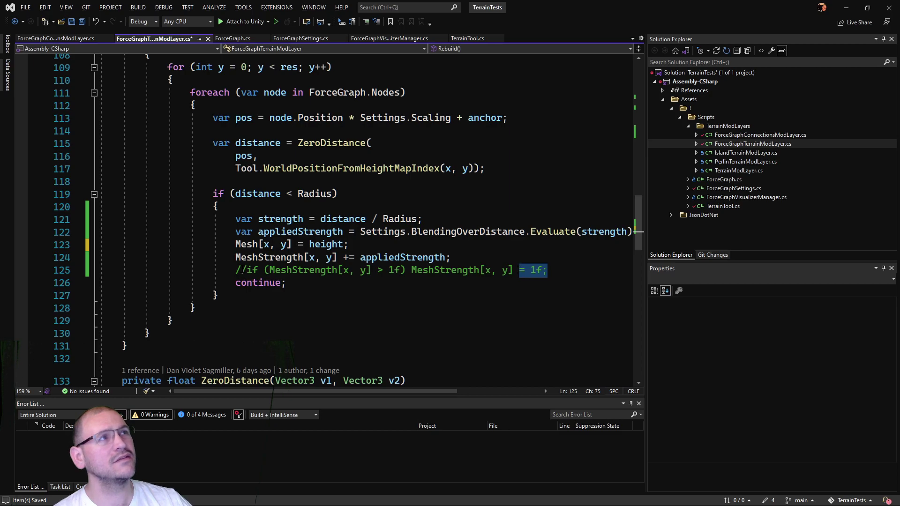
key("Home")
key("Delete")
key("Delete")
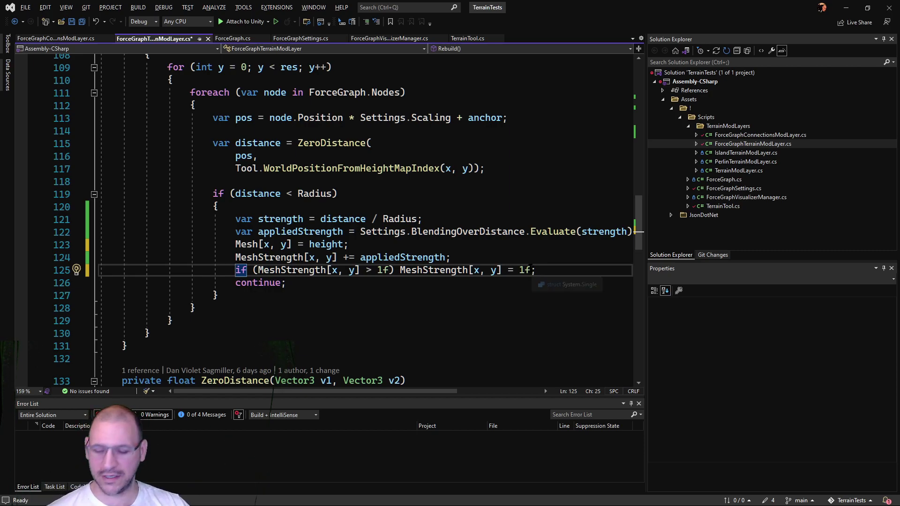
key("ctrl+s")
left_click(468, 232)
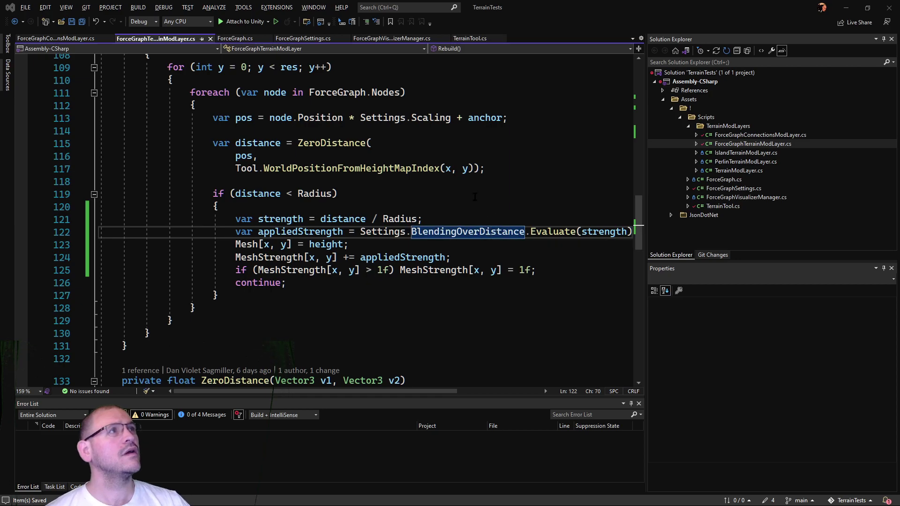
key("alt+Tab")
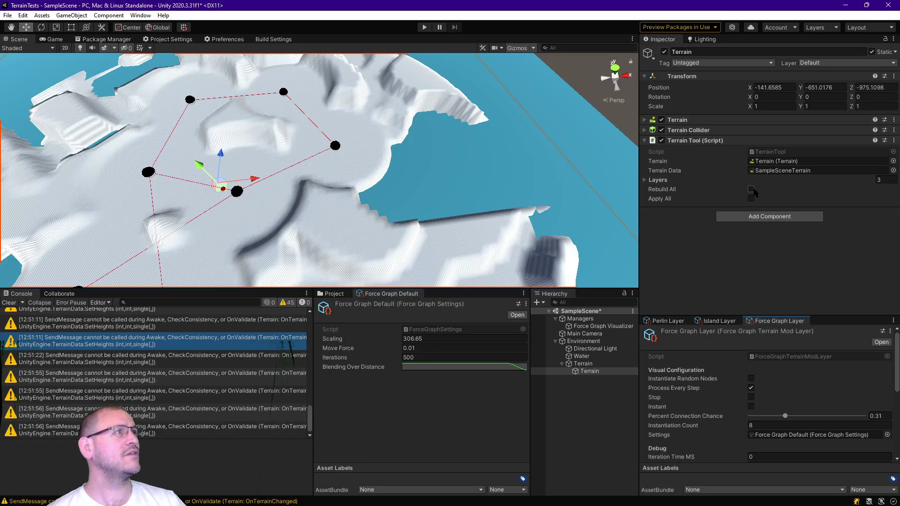
- Respawn random nodes, orbit to a top-down view, and raise Force Graph Default Scaling to 328.32
left_click(751, 378)
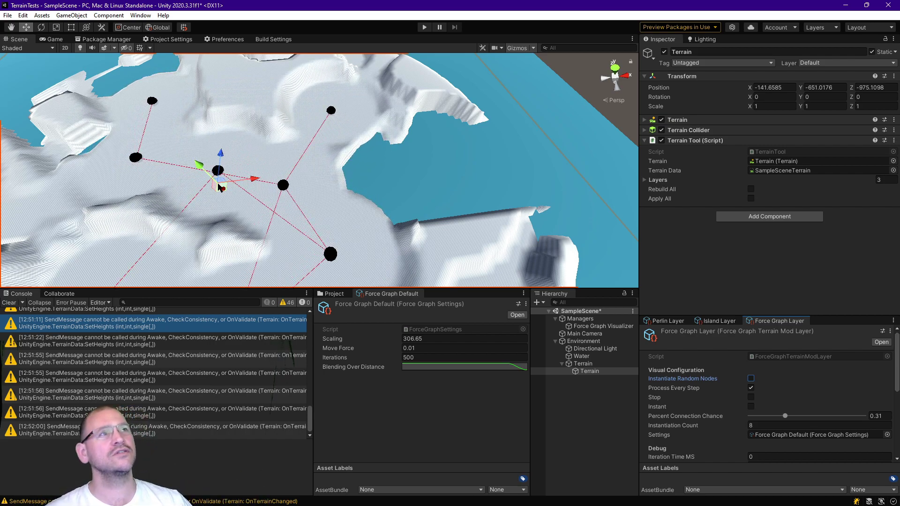
left_click_drag(276, 227, 305, 158, "alt")
scroll(291, 215, "down", 5)
scroll(287, 134, "up", 4)
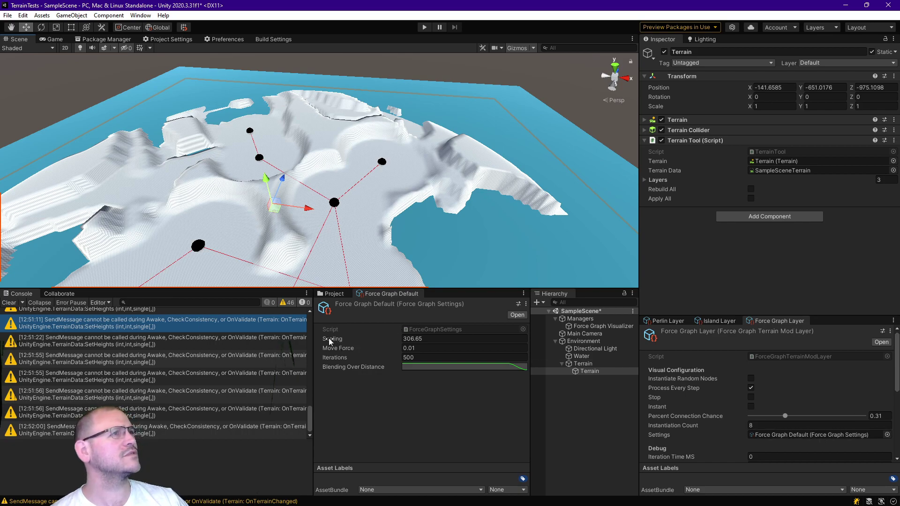
left_click_drag(330, 341, 373, 341)
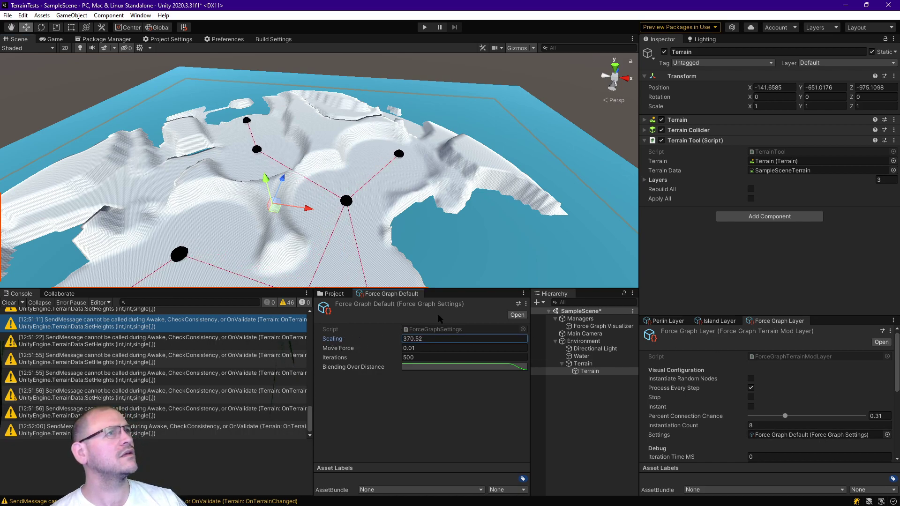
left_click_drag(164, 325, 138, 327)
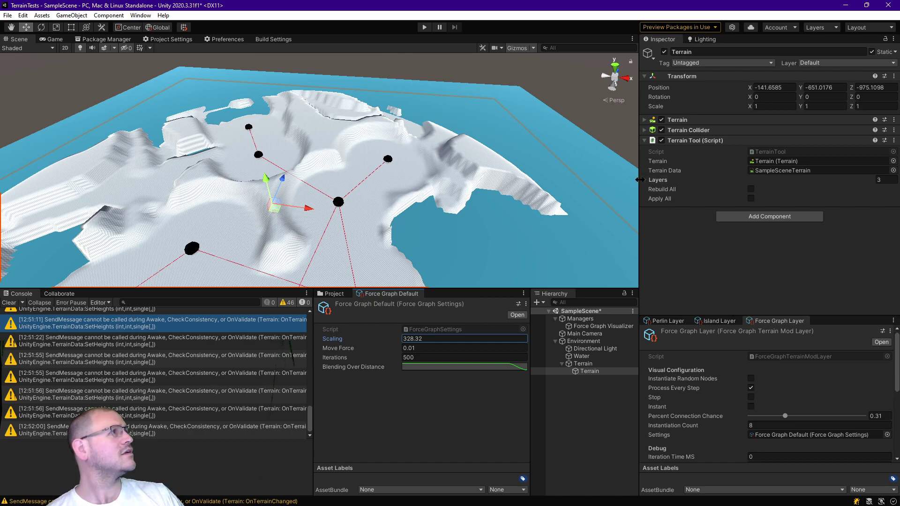
- With Terrain selected, drag the Force Graph Layer Radius from 86 to 106.4
left_click(580, 328)
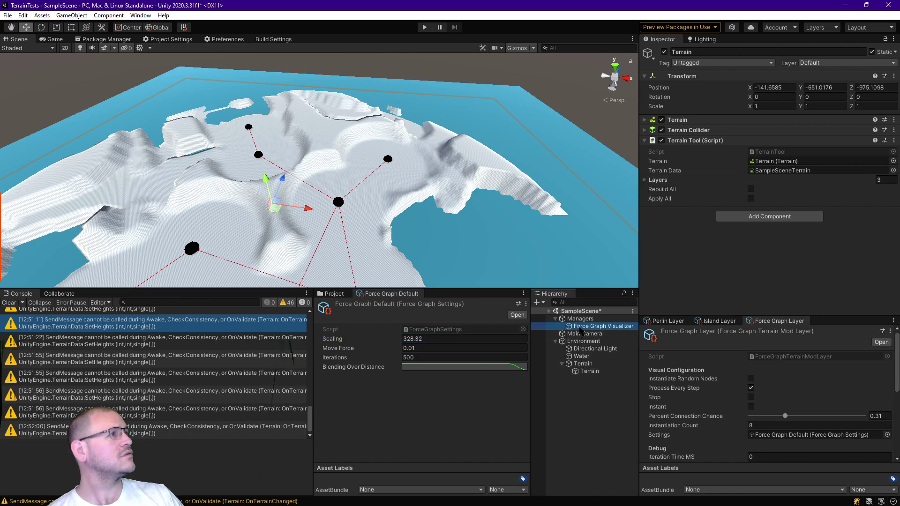
left_click(586, 372)
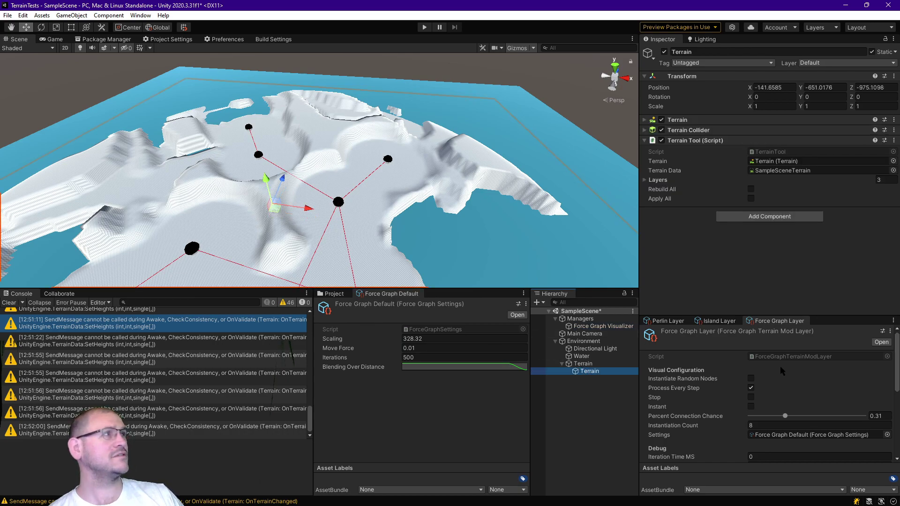
scroll(786, 421, "down", 3)
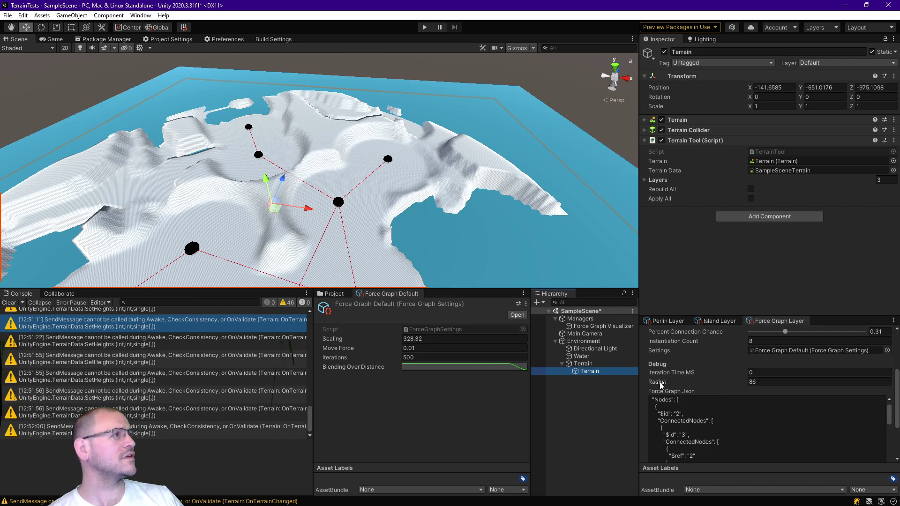
left_click_drag(660, 381, 682, 381)
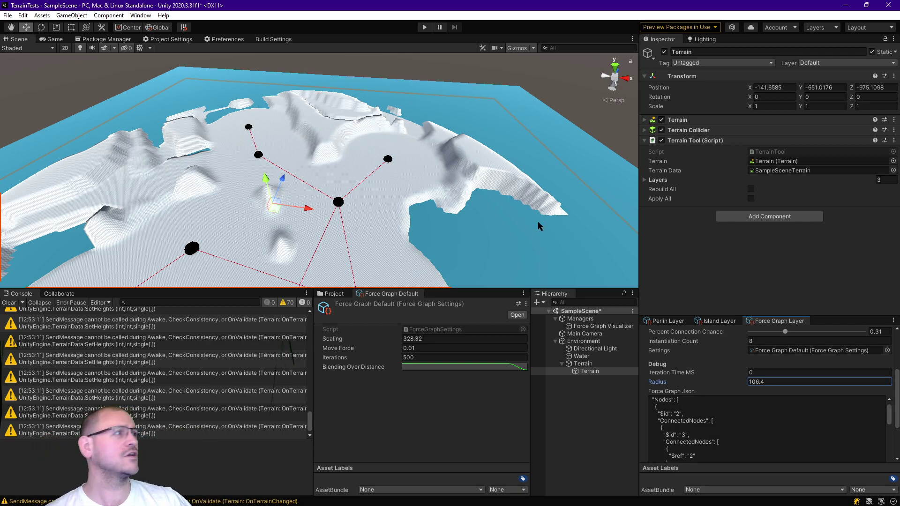
- Apply the stepped preset to the Blending Over Distance curve and respawn the random nodes
left_click(517, 368)
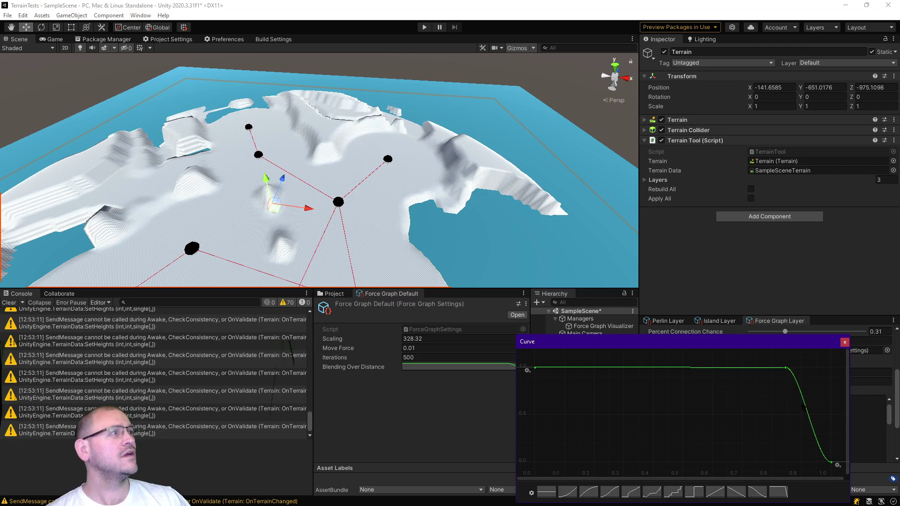
left_click(673, 492)
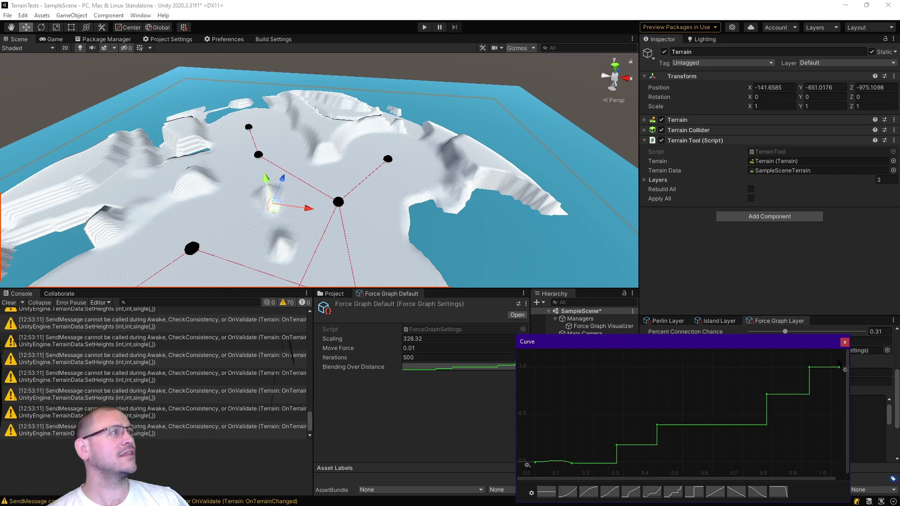
left_click(844, 342)
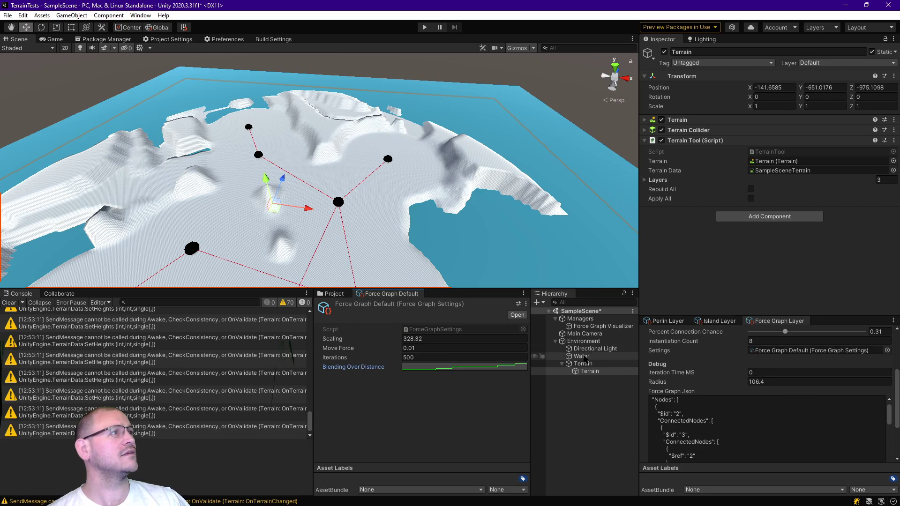
scroll(750, 357, "up", 3)
left_click(751, 379)
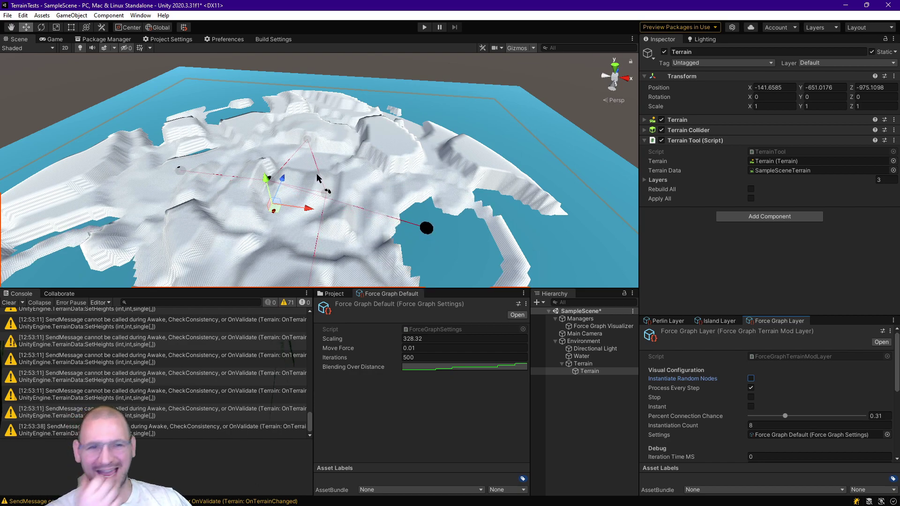
- Raise the curve's first key to about 0.9 and the low key to about 0.89
left_click(457, 366)
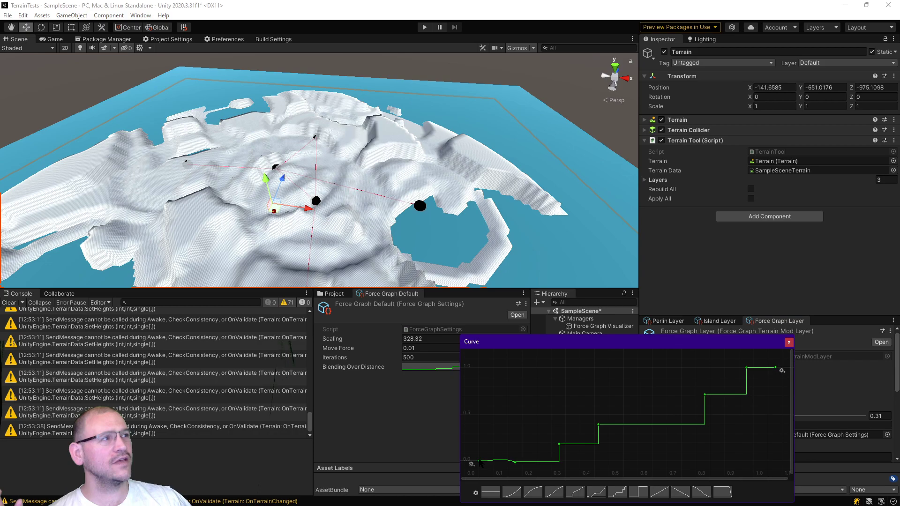
left_click_drag(479, 461, 481, 368)
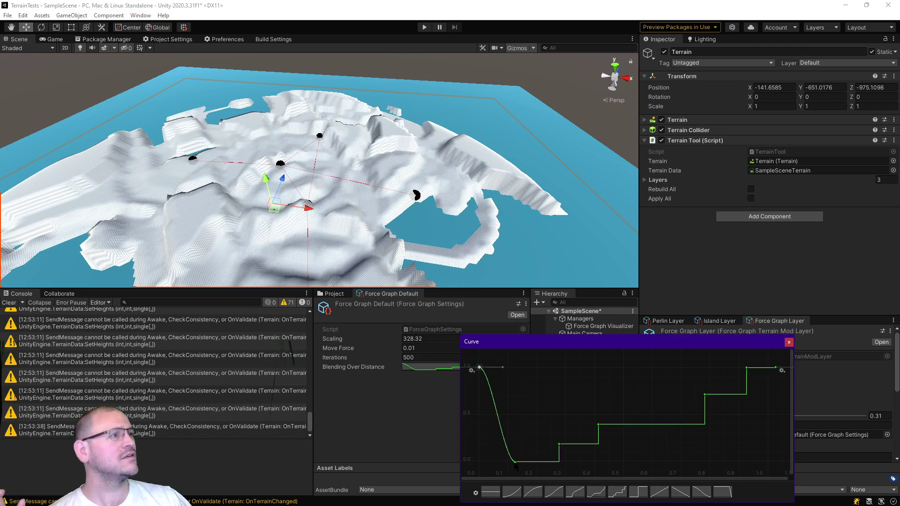
left_click_drag(515, 461, 540, 372)
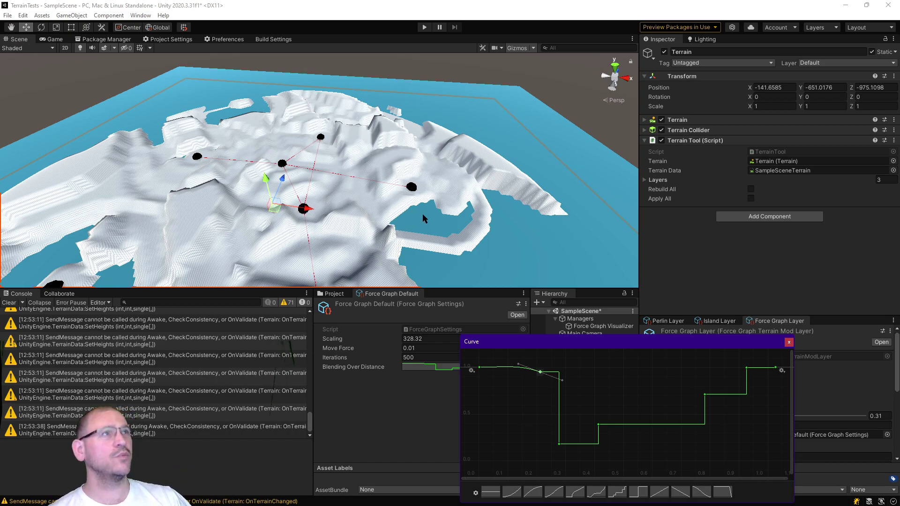
left_click_drag(540, 375, 542, 372)
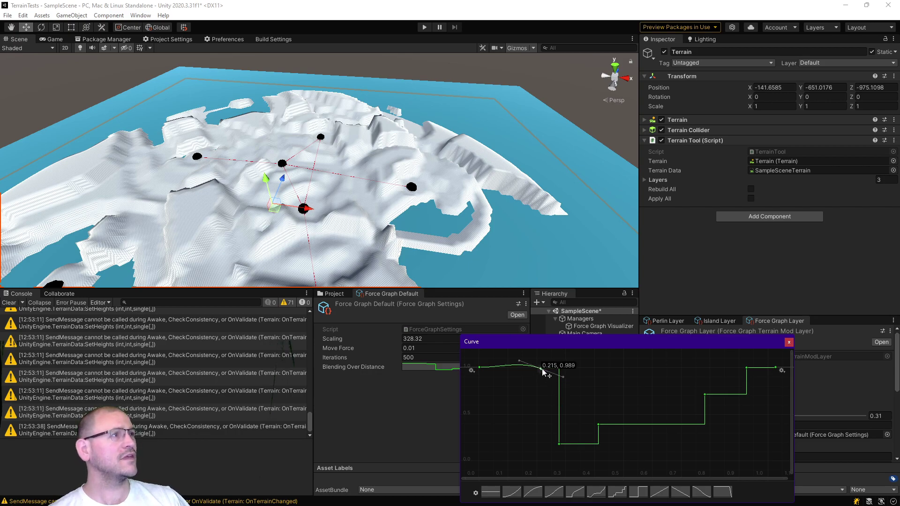
- Reset the curve to the flat-then-falloff preset and add three new keys along it
left_click(722, 492)
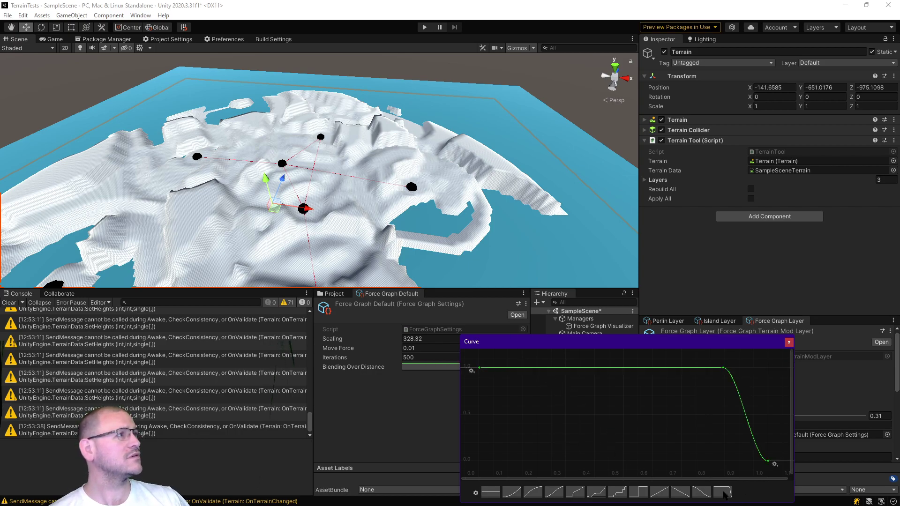
right_click(586, 371)
left_click(607, 373)
right_click(535, 370)
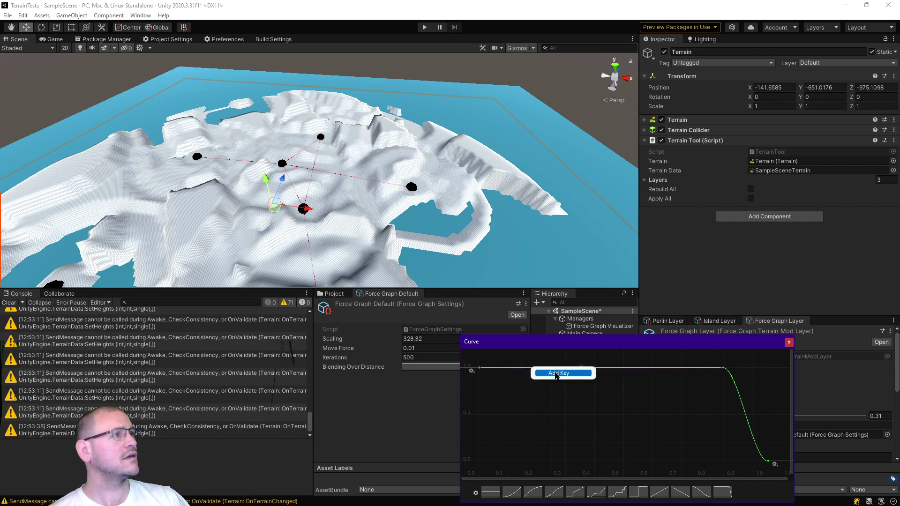
left_click(536, 374)
right_click(671, 374)
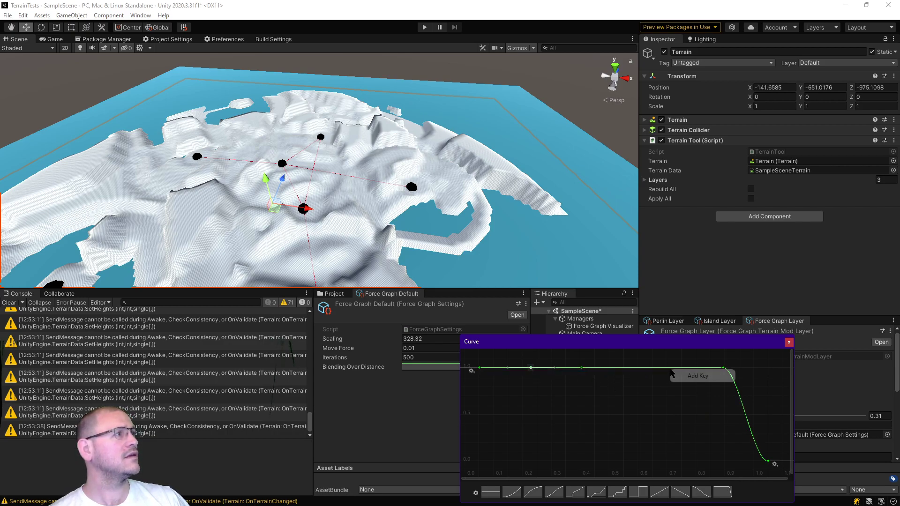
left_click(693, 376)
- Drag the keys into a double wave with two dips and two peaks around 0.85-0.9
left_click_drag(723, 367, 717, 419)
left_click_drag(674, 373, 627, 442)
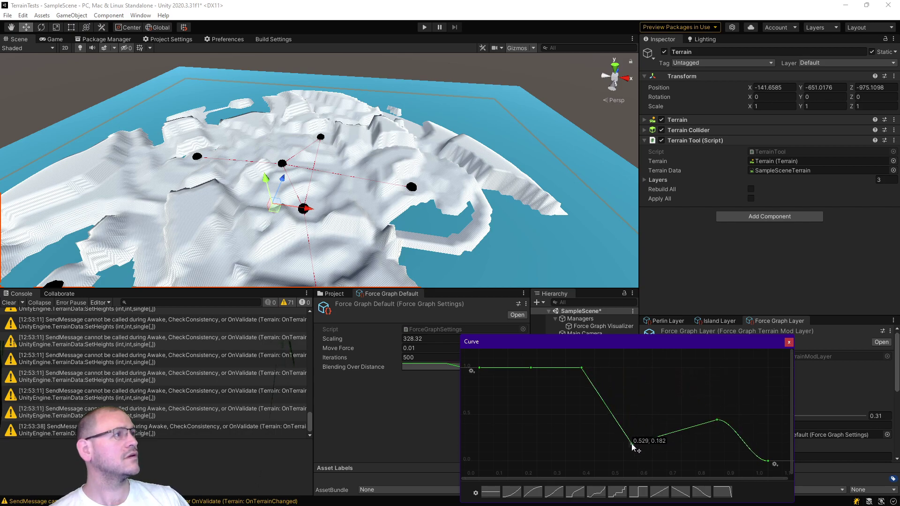
left_click_drag(577, 371, 553, 447)
left_click_drag(627, 443, 594, 378)
left_click_drag(716, 421, 720, 377)
double_click(697, 453)
left_click(790, 343)
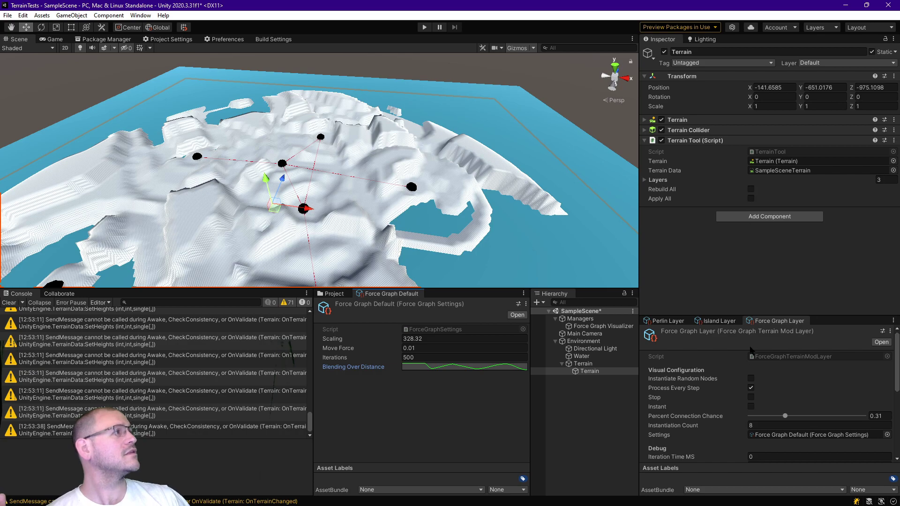
- Generate a new random node layout and orbit closer over the terrain
left_click(751, 379)
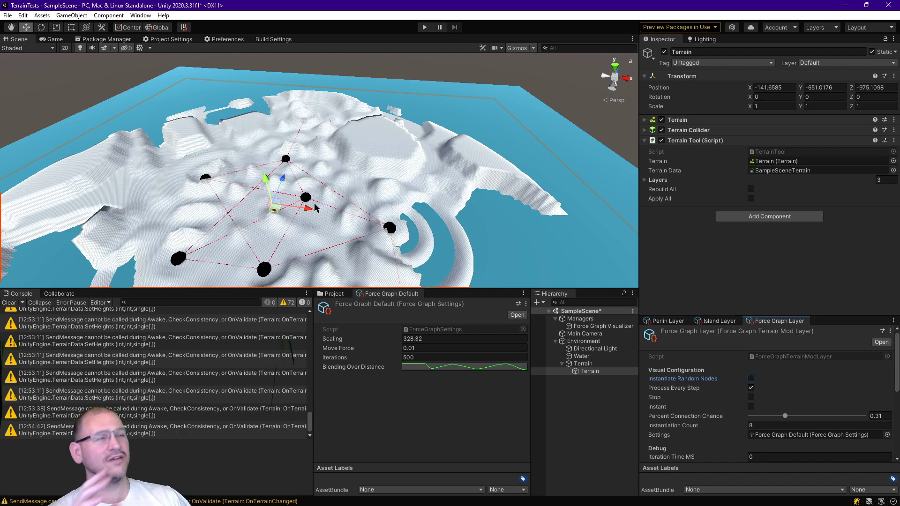
left_click_drag(316, 199, 389, 199, "alt")
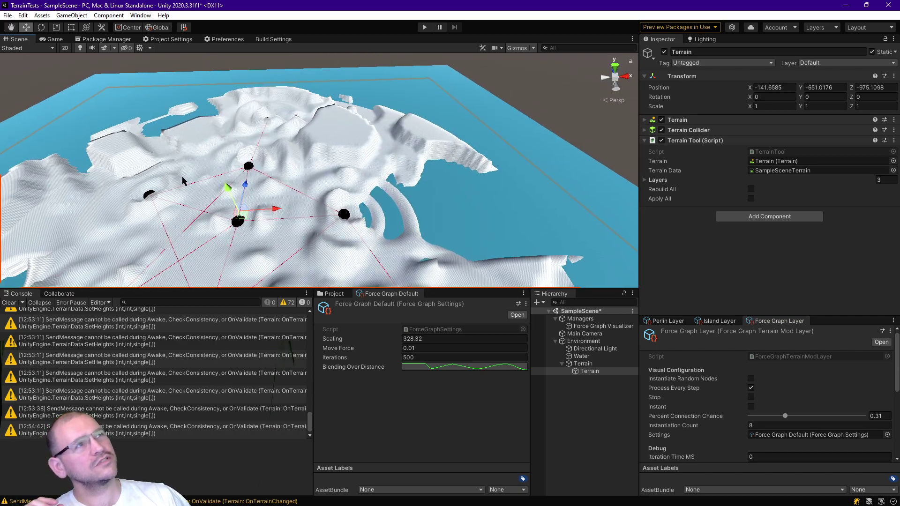
left_click_drag(269, 212, 557, 256, "alt")
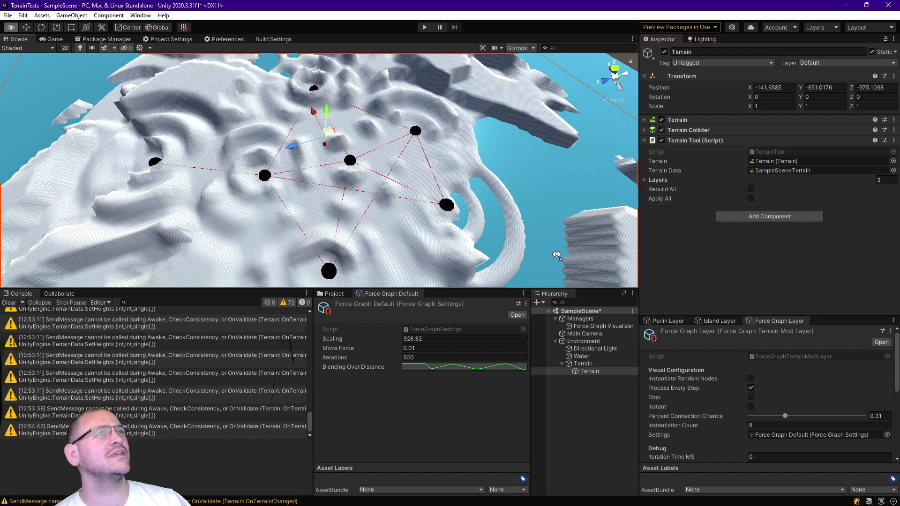
key("Right")
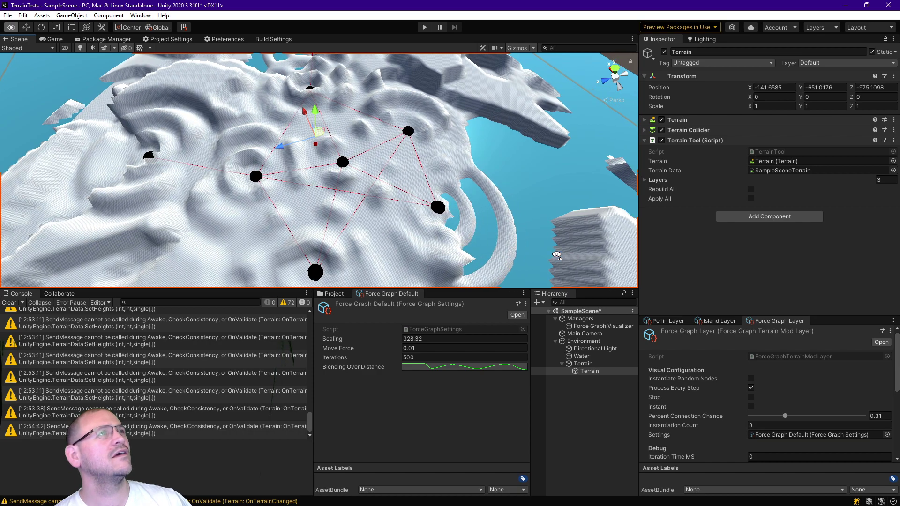
scroll(556, 255, "down", 3)
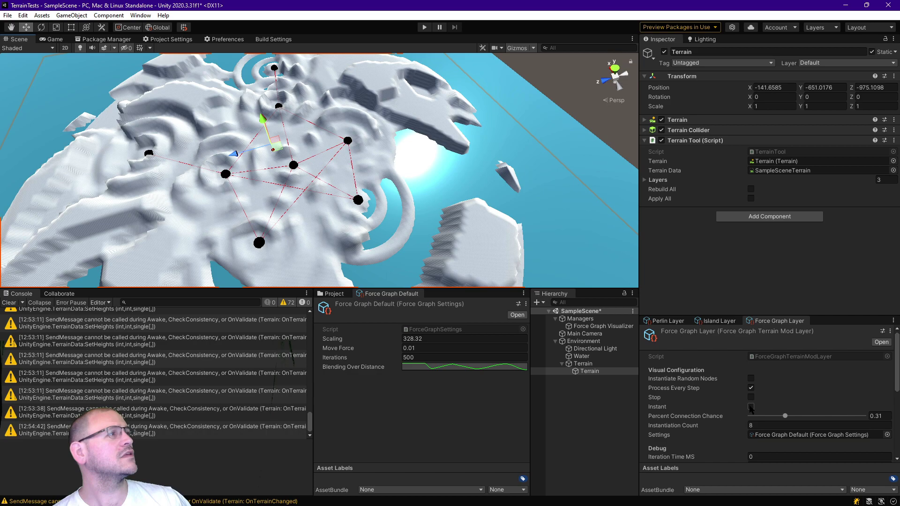
- Switch to Instant force-graph computation, regenerate the nodes three times, and set Radius to 142.8
left_click(750, 388)
left_click(750, 407)
left_click(750, 379)
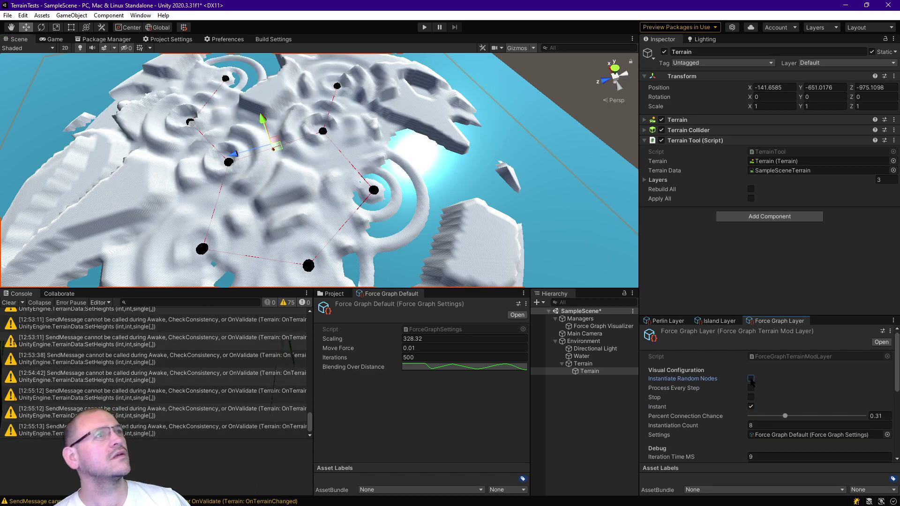
left_click(751, 379)
left_click(750, 379)
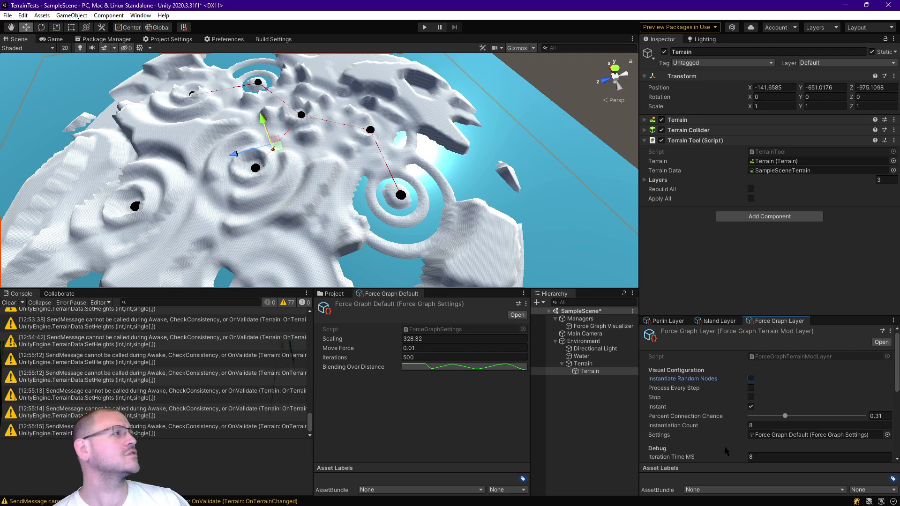
scroll(694, 446, "down", 3)
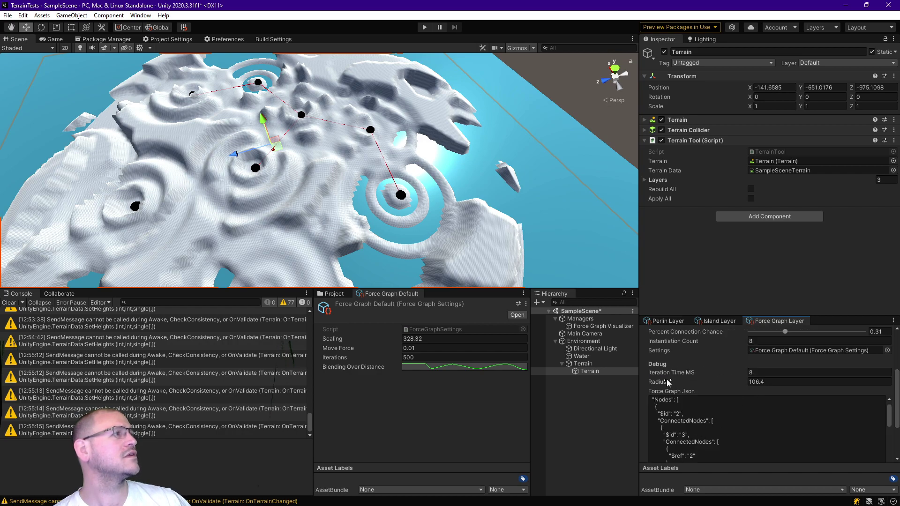
left_click_drag(662, 383, 720, 395)
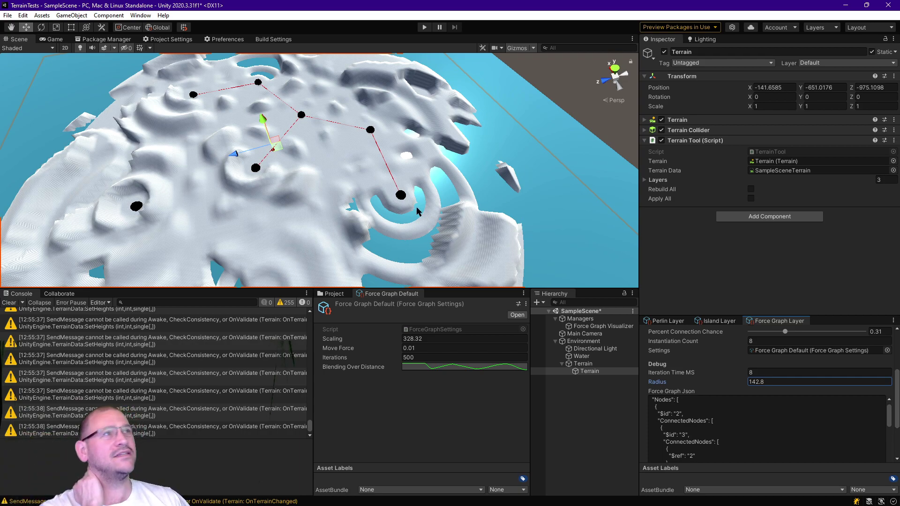
- Apply the flat-then-drop blending curve preset and lower Radius from about 135 to about 60
left_click(487, 368)
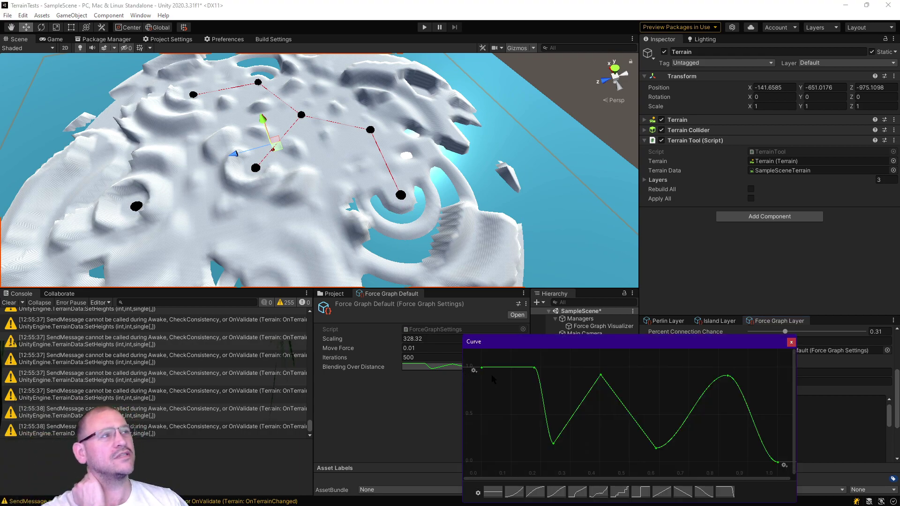
left_click(725, 492)
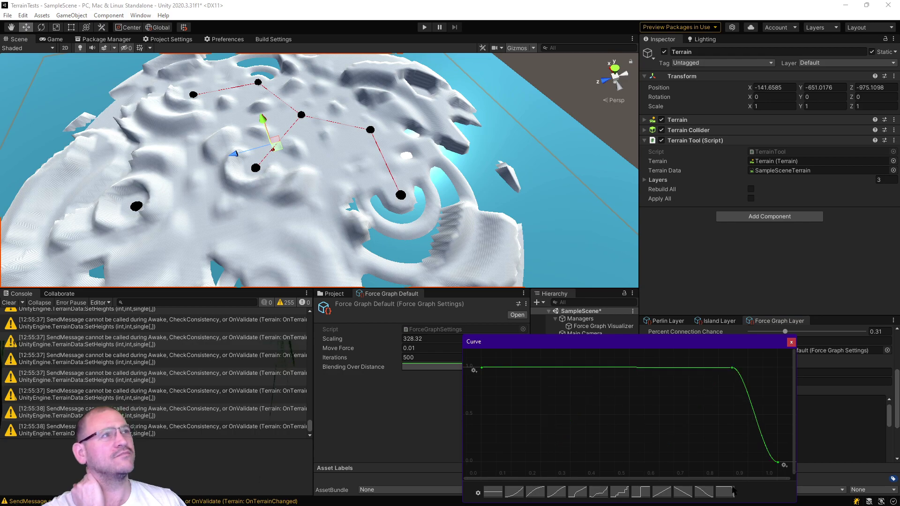
left_click(791, 342)
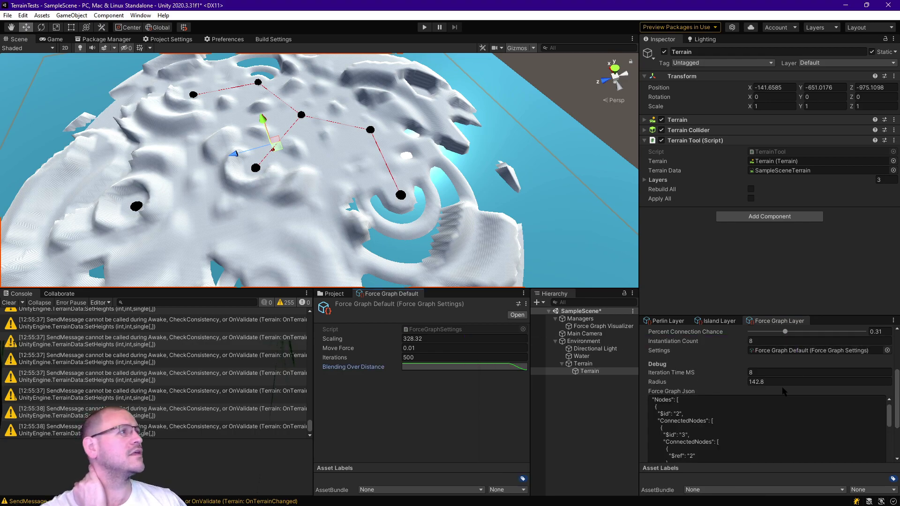
left_click_drag(699, 381, 611, 386)
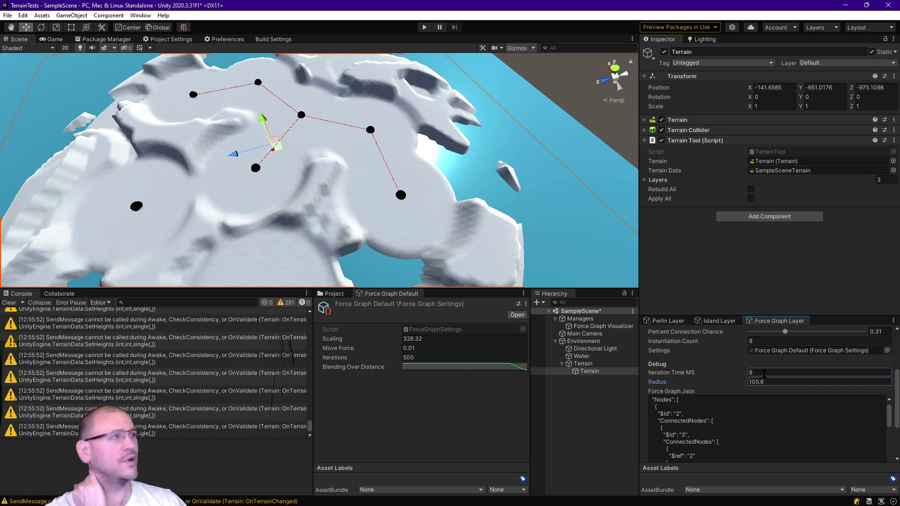
left_click_drag(671, 385, 648, 388)
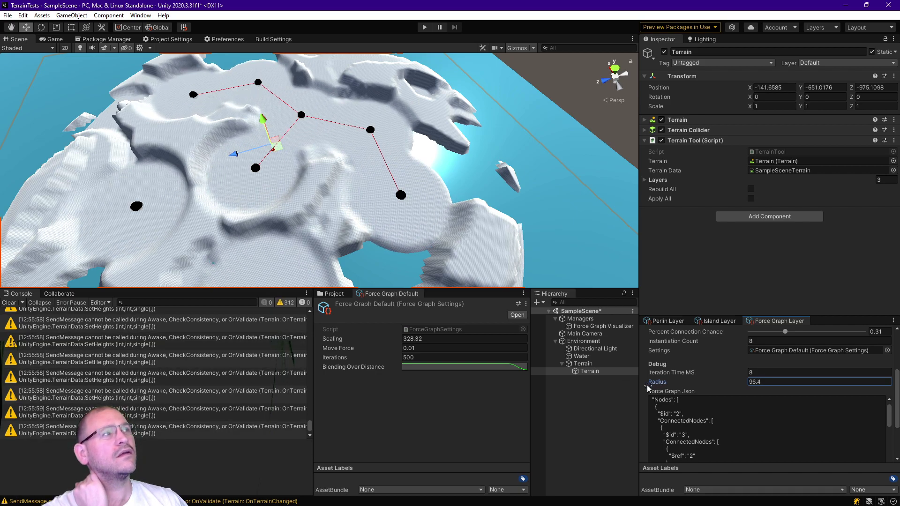
- Switch the blending curve to the staircase preset and adjust Radius to show stepped blending
left_click(505, 367)
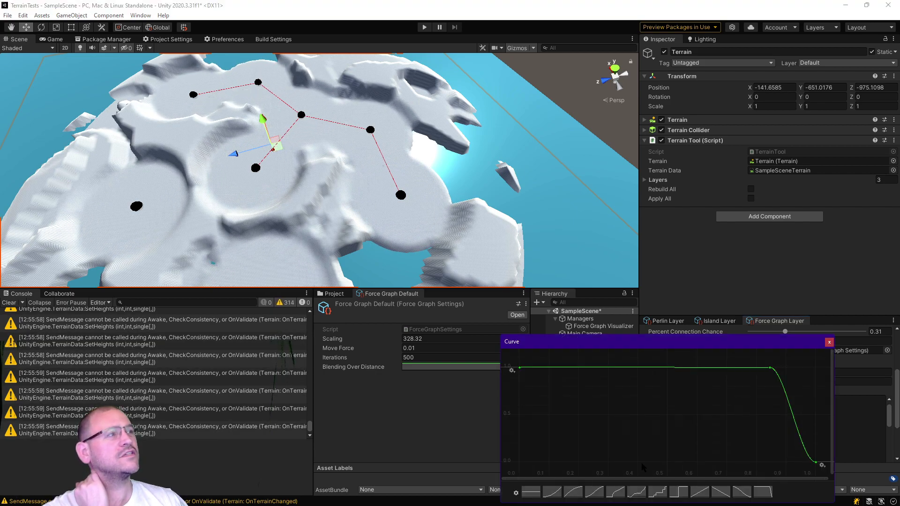
left_click(657, 492)
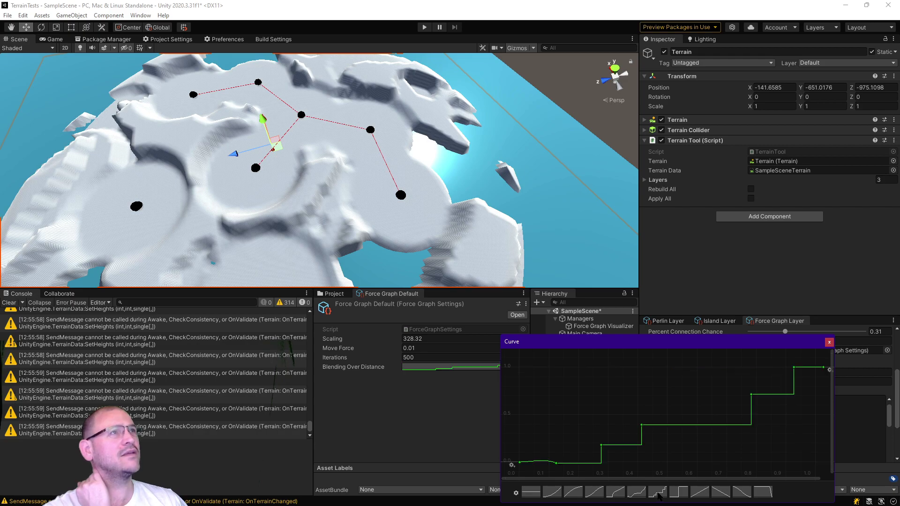
left_click(829, 342)
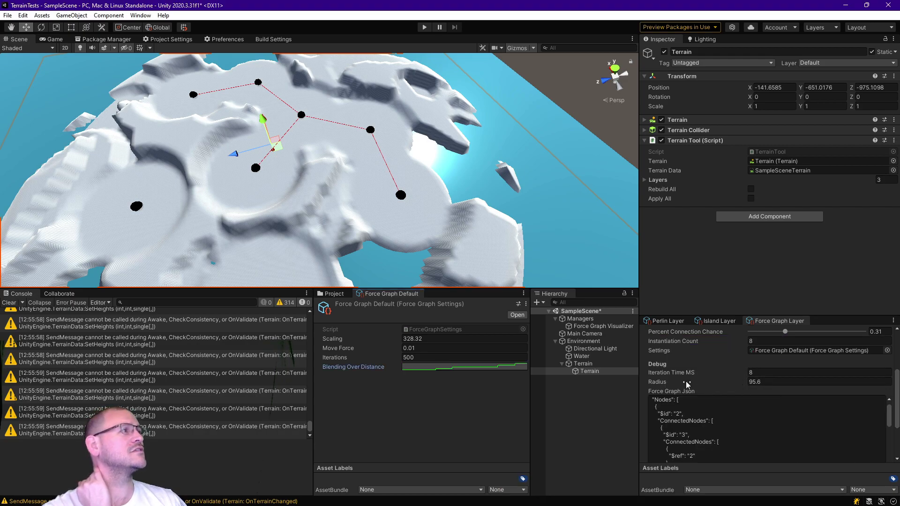
left_click(671, 380)
mouse_move(671, 380)
left_mouse_down()
mouse_move(679, 380)
mouse_move(590, 385)
mouse_move(675, 385)
left_mouse_up()
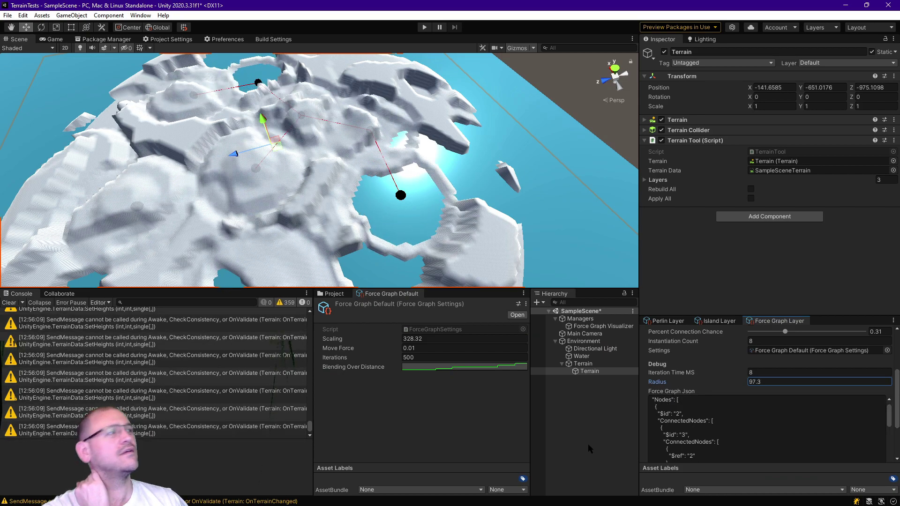
- Apply the straight descending curve preset and set Radius to 55.4
left_click(475, 368)
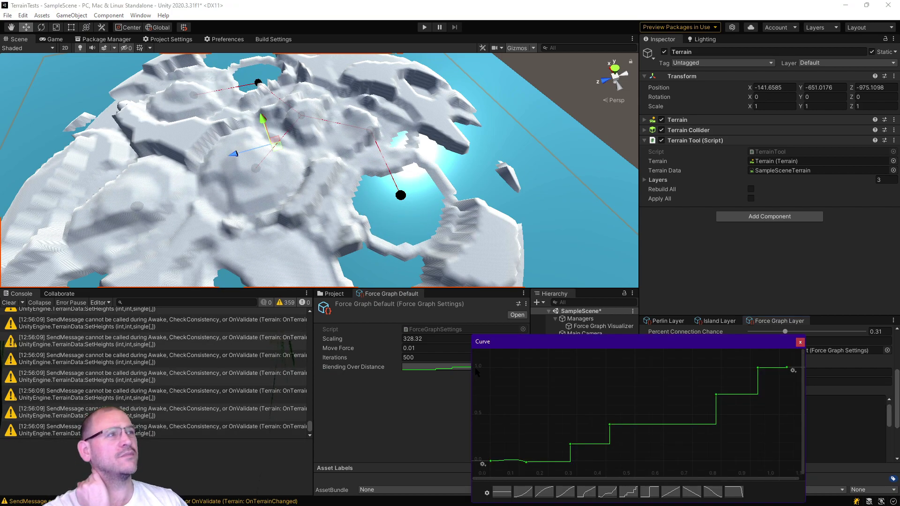
left_click(689, 491)
left_click(800, 343)
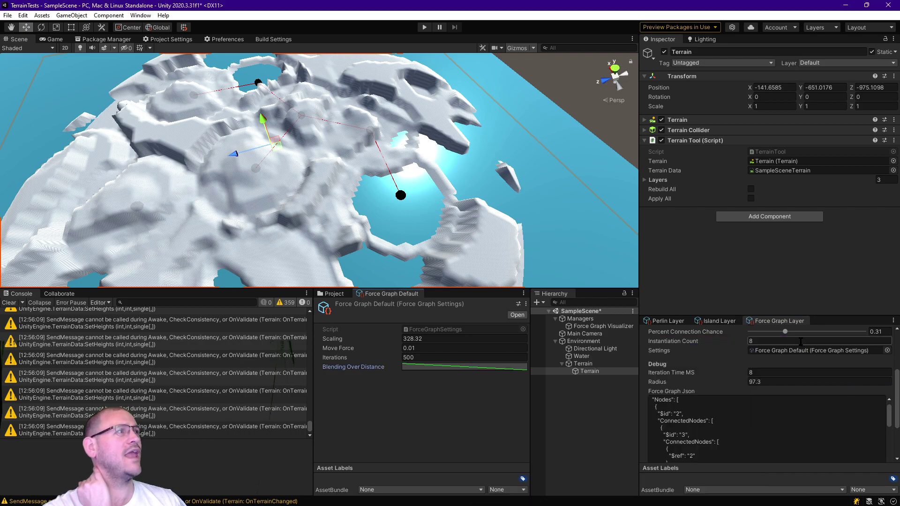
left_click_drag(686, 382, 602, 373)
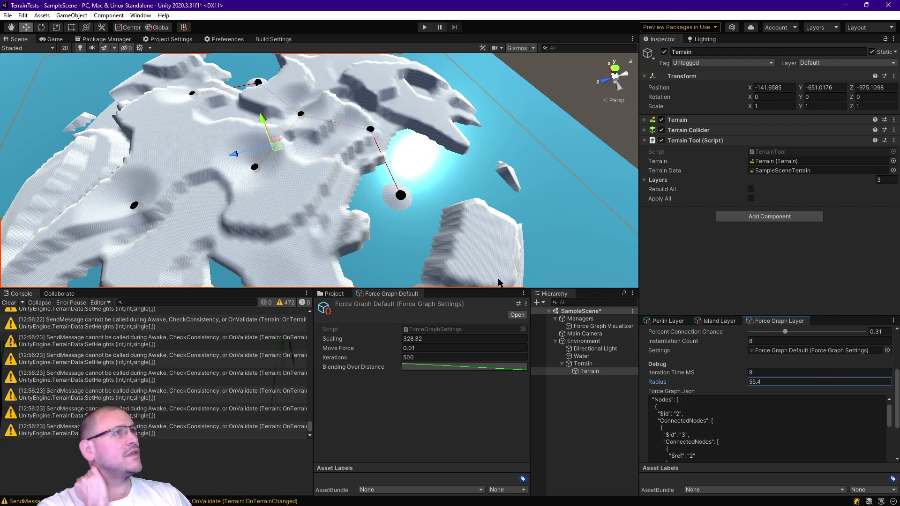
- Apply the S-shaped ease preset, add a key moved higher and later, with a Linear Left Tangent
left_click(482, 368)
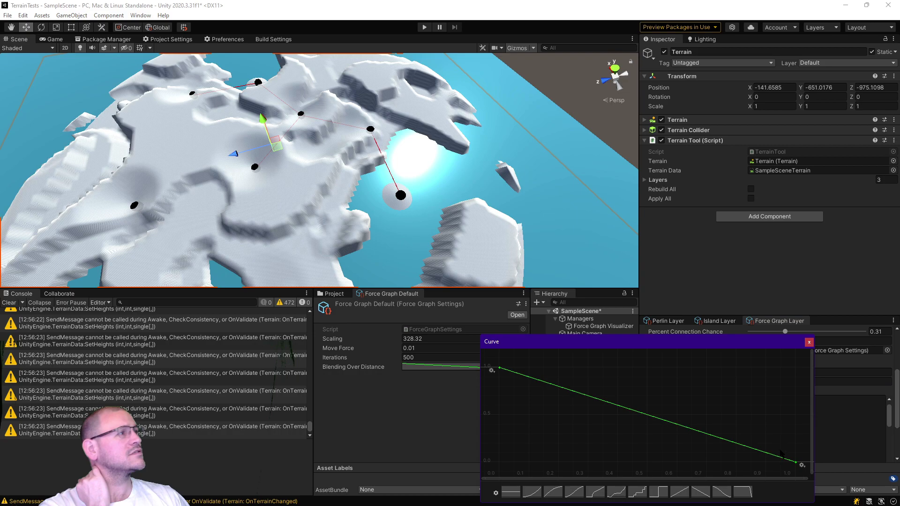
left_click(721, 492)
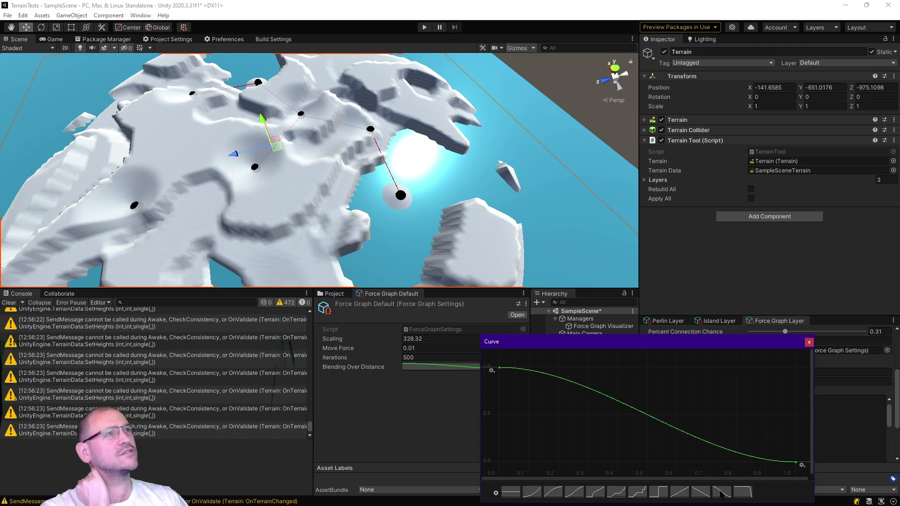
double_click(583, 387)
left_click_drag(587, 387, 607, 370)
right_click(608, 369)
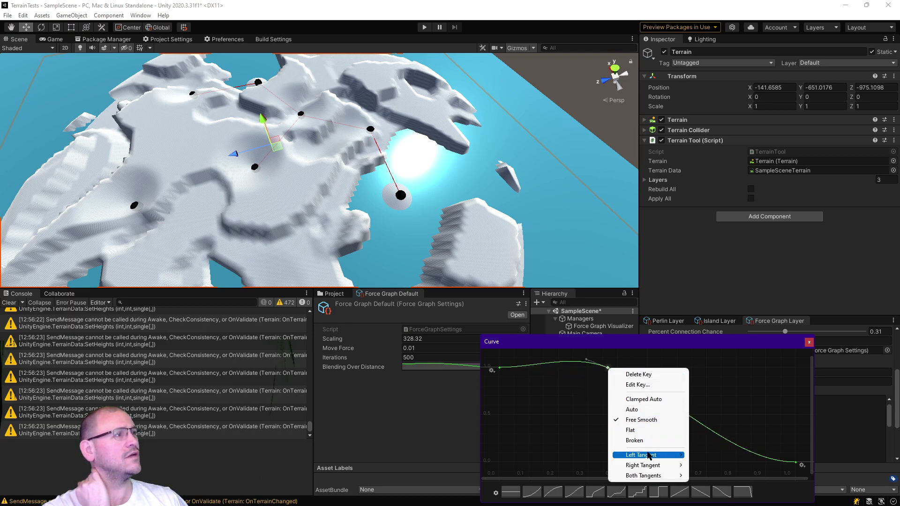
mouse_move(670, 456)
left_click(710, 465)
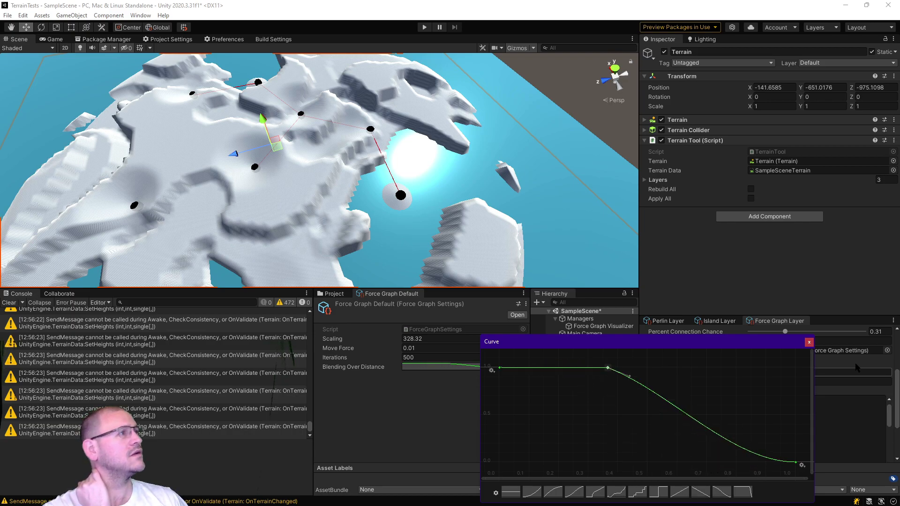
left_click(809, 343)
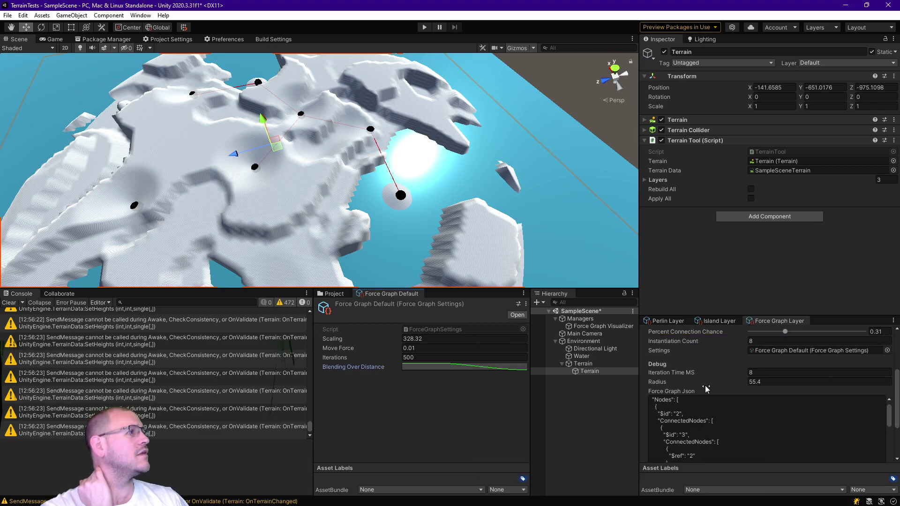
- Raise Radius to 133.1 and switch the curve back to the flat-then-drop preset
left_click_drag(682, 382, 794, 394)
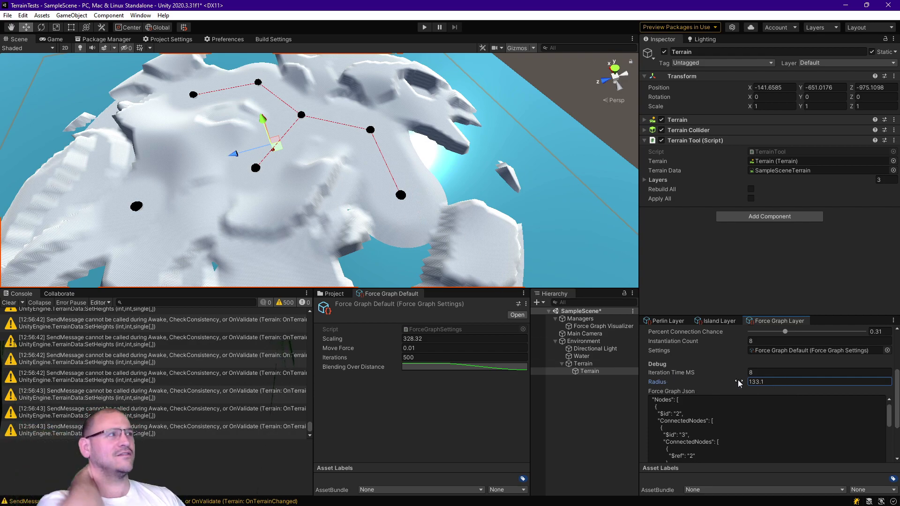
left_click(470, 368)
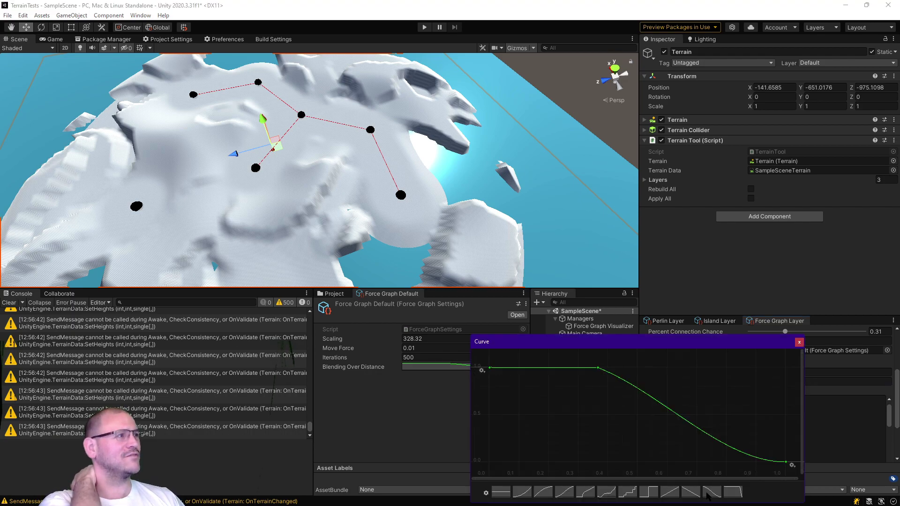
left_click(737, 493)
- Close the Curve window and lower Radius from 133.1 to 87.8
left_click(799, 342)
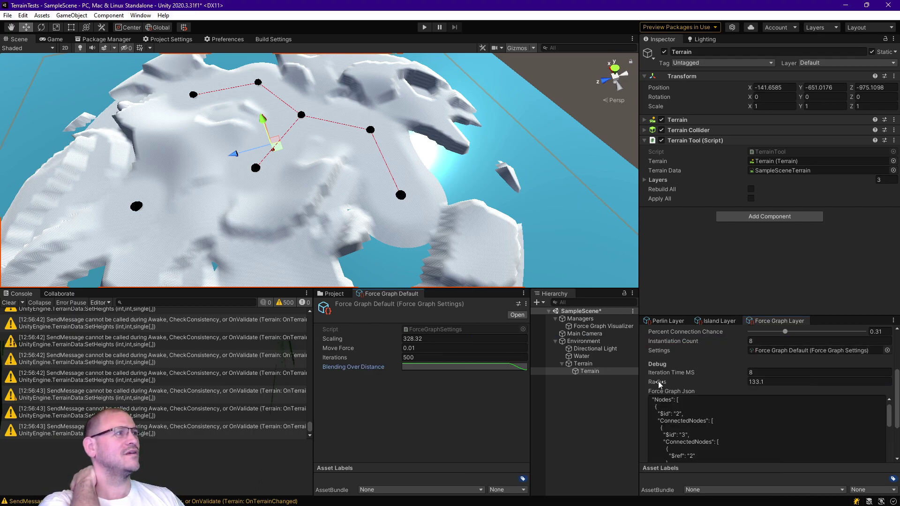
left_click_drag(658, 381, 564, 382)
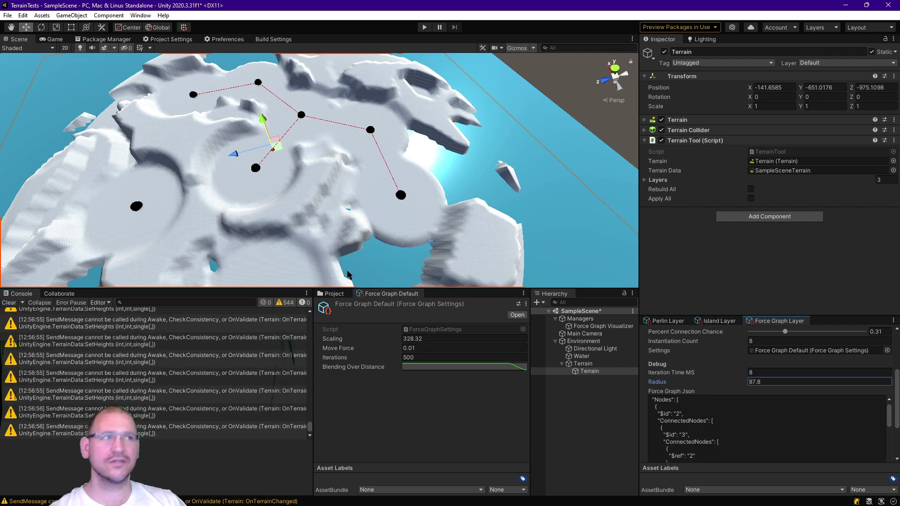